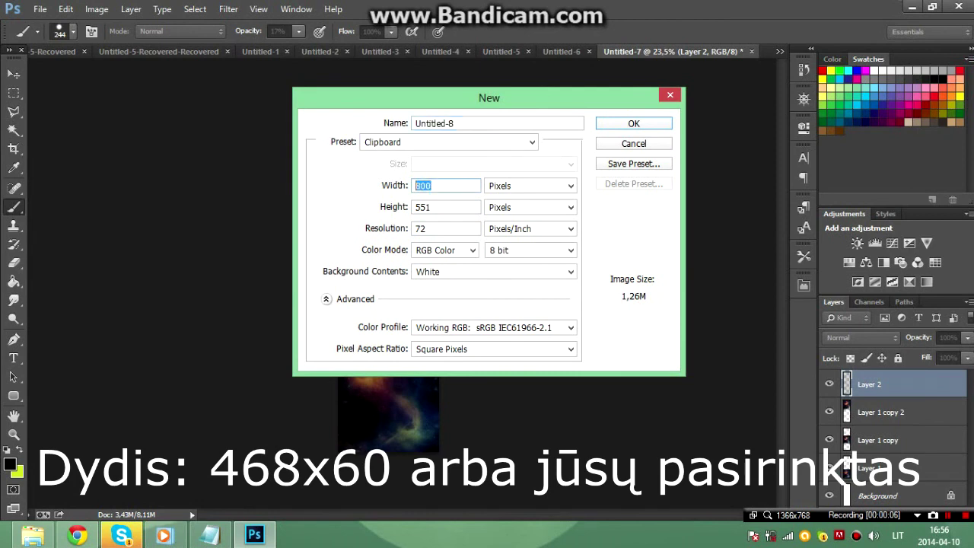
# Create a new white banner document 468 px wide by 60 px high
pyautogui.write('468')
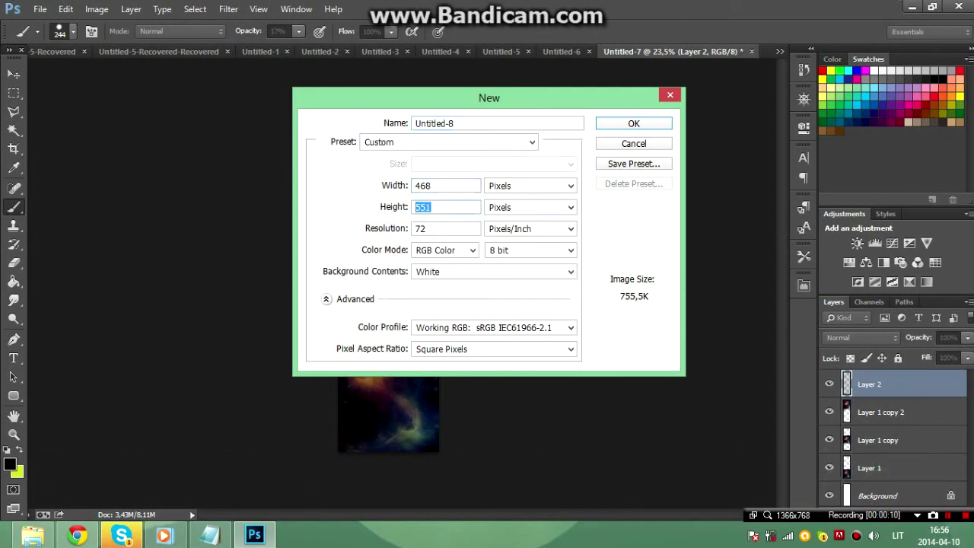
pyautogui.press('Tab')
pyautogui.write('60')
pyautogui.press('Return')
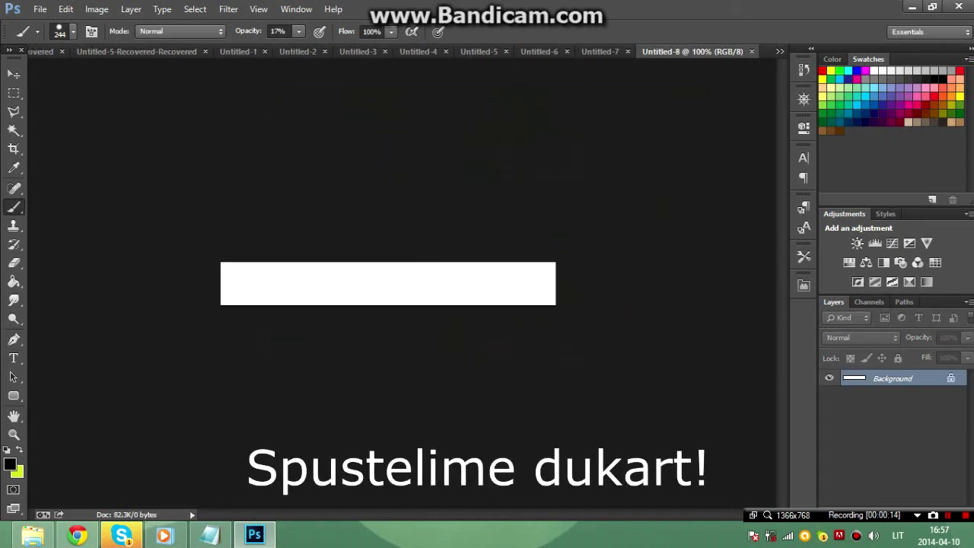
# Convert the locked Background layer into a normal layer named 'fonas'
pyautogui.rightClick(822, 377)
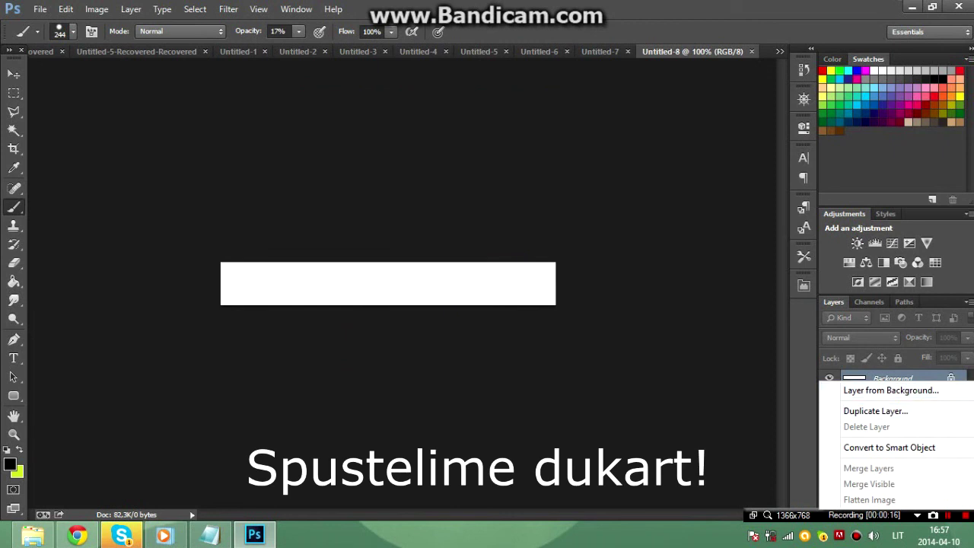
pyautogui.press('Escape')
pyautogui.doubleClick(893, 378)
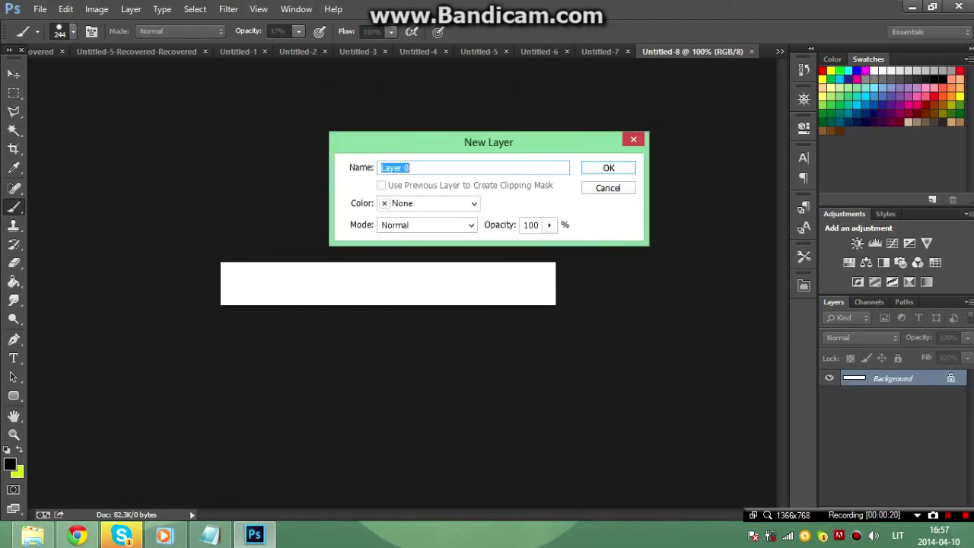
pyautogui.press('BackSpace')
pyautogui.press('BackSpace')
pyautogui.press('BackSpace')
pyautogui.press('BackSpace')
pyautogui.press('BackSpace')
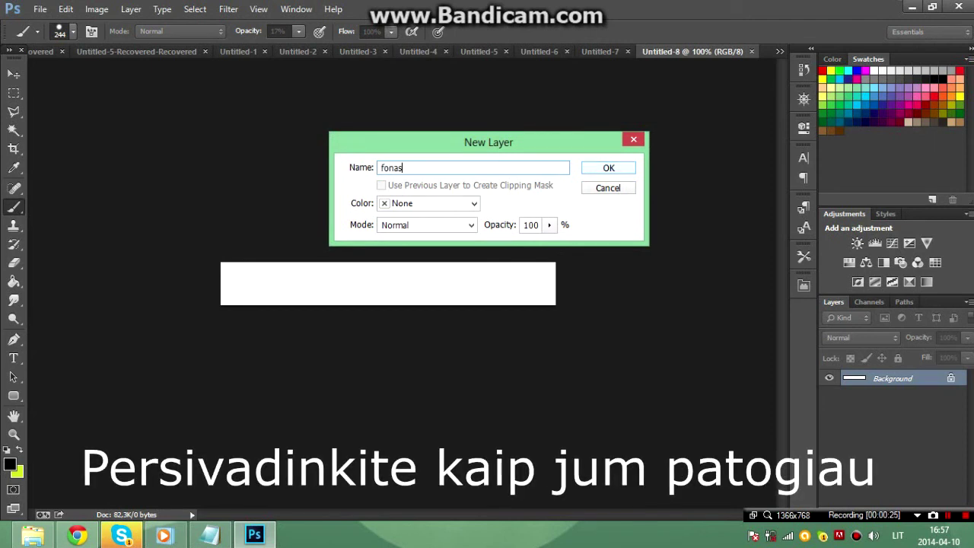
pyautogui.press('Return')
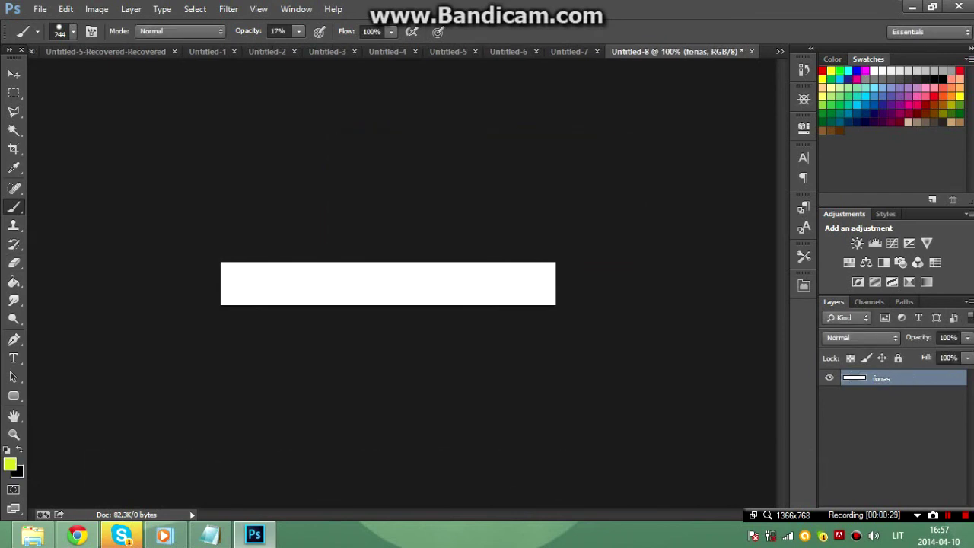
# Set the foreground colour to dark grey #404040
pyautogui.click(10, 463)
pyautogui.write('434343')
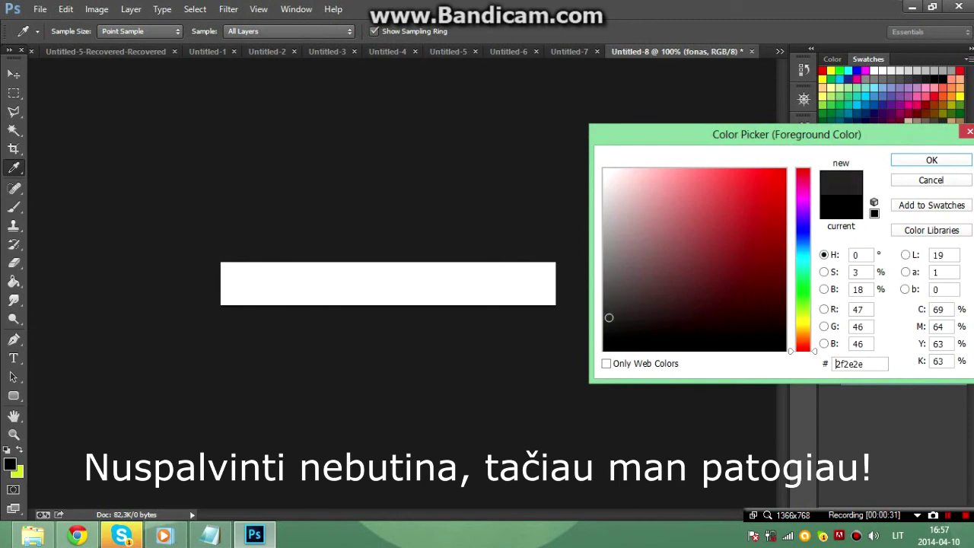
pyautogui.write('404040')
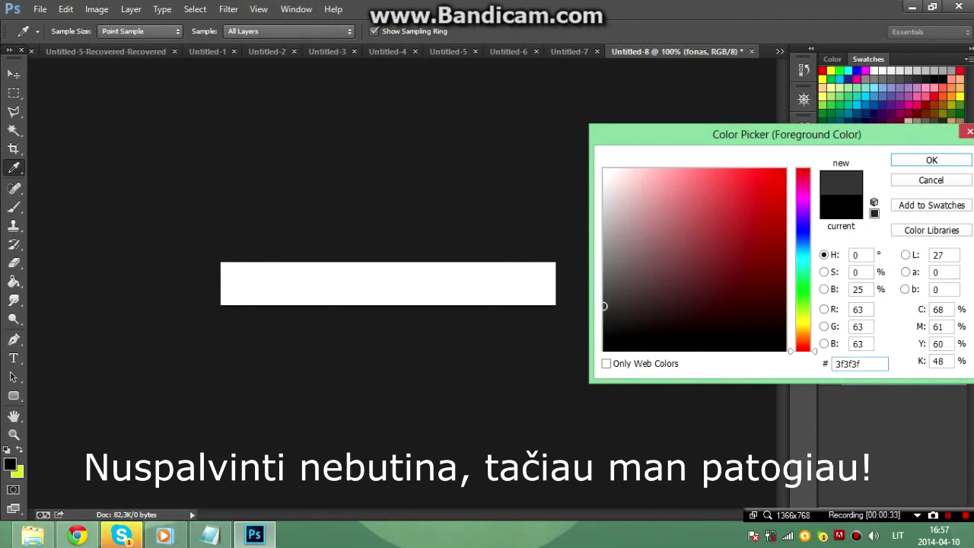
pyautogui.write('40404')
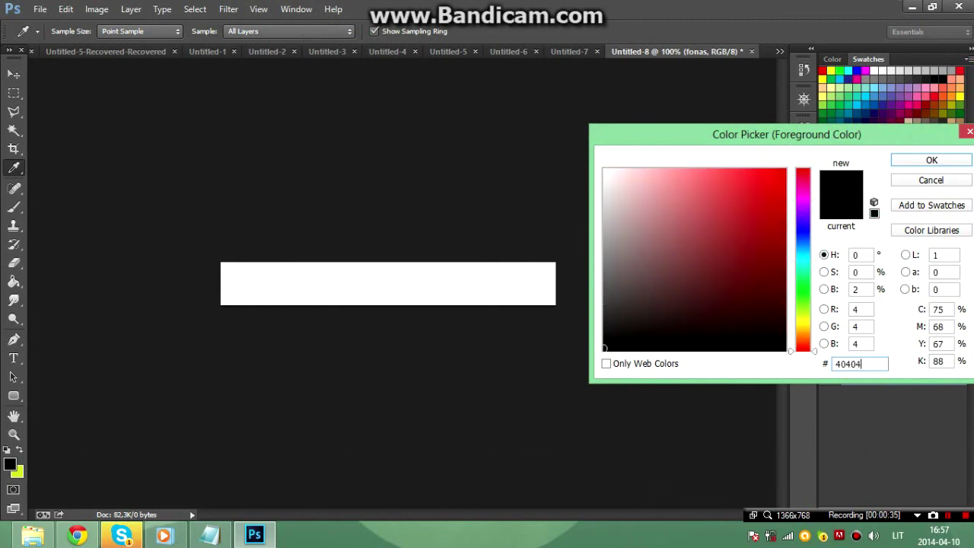
pyautogui.write('0')
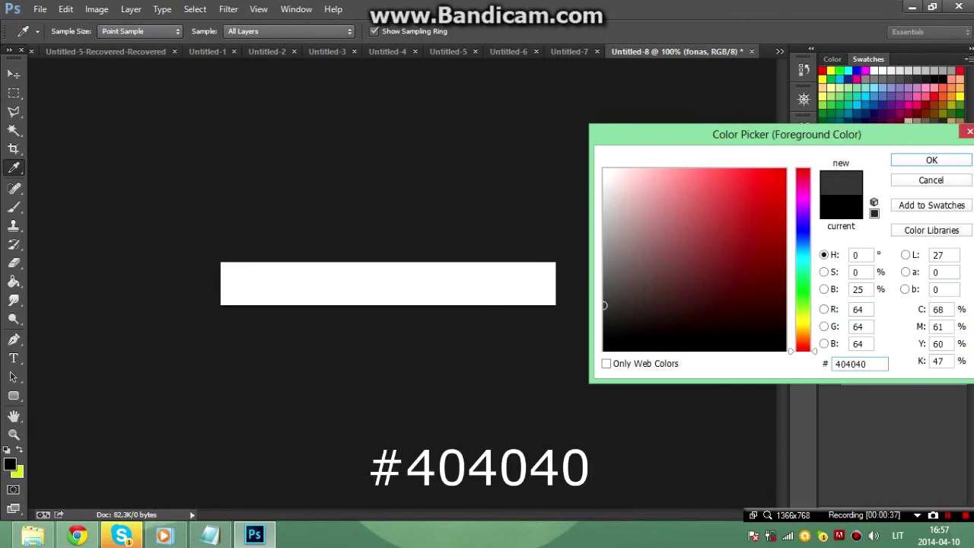
pyautogui.press('Return')
# Brush grey across the whole banner at 100% opacity
pyautogui.press('b')
pyautogui.moveTo(225, 283)
pyautogui.mouseDown()
pyautogui.moveTo(551, 283)
pyautogui.moveTo(225, 283)
pyautogui.mouseUp()
pyautogui.moveTo(224, 283)
pyautogui.mouseDown()
pyautogui.moveTo(551, 283)
pyautogui.moveTo(224, 283)
pyautogui.mouseUp()
pyautogui.moveTo(224, 283); pyautogui.dragTo(551, 284)
pyautogui.moveTo(551, 283); pyautogui.dragTo(225, 283)
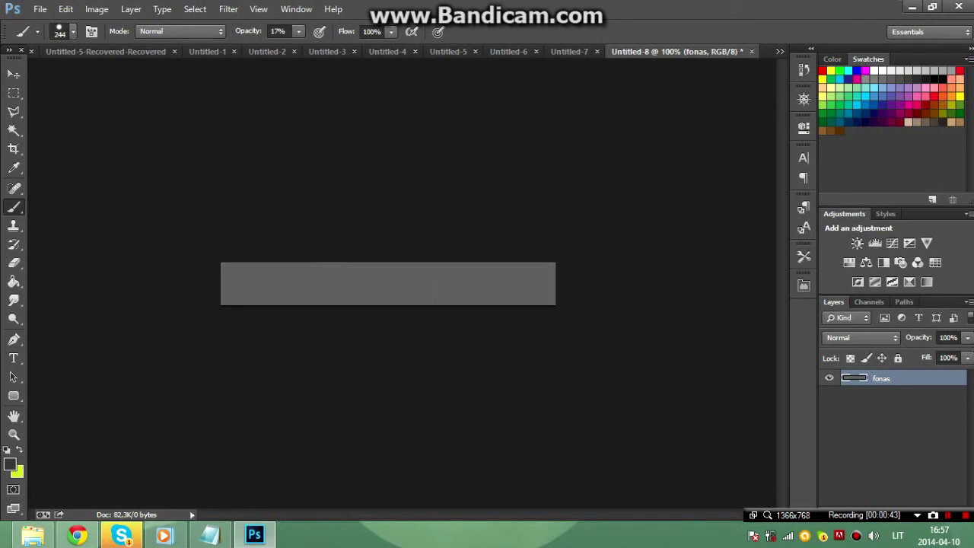
pyautogui.click(298, 31)
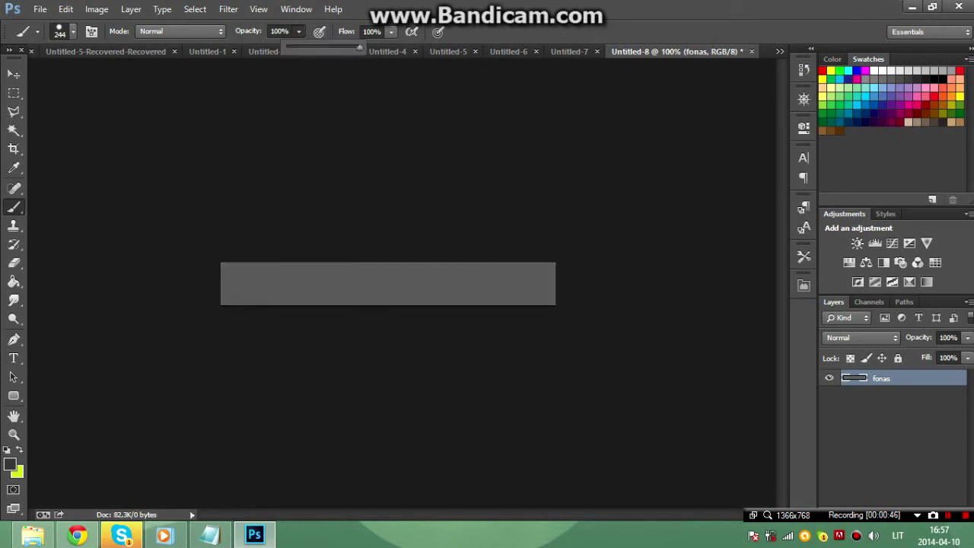
pyautogui.moveTo(224, 283); pyautogui.dragTo(551, 283)
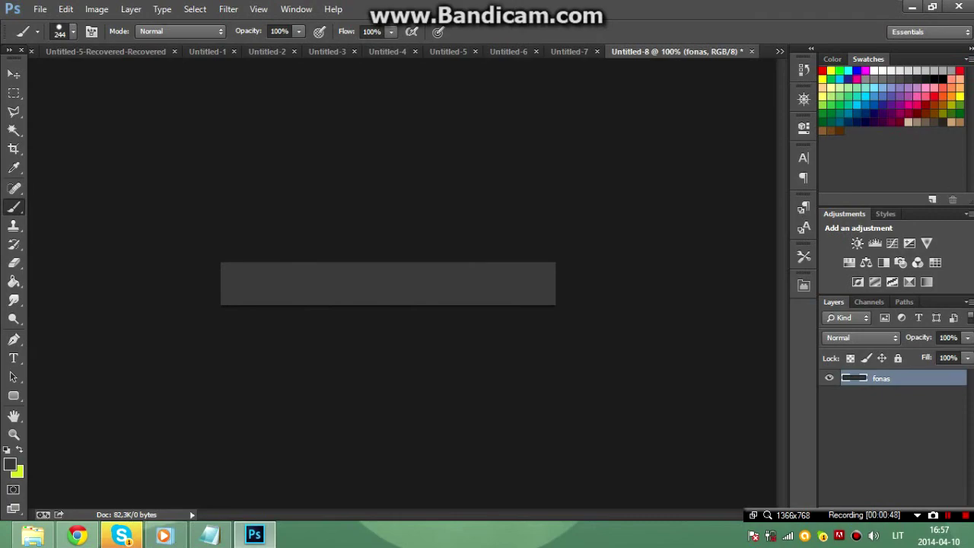
# Browse the Minecraft image results in Chrome and copy the maxresdefault.jpg preview
pyautogui.press('v')
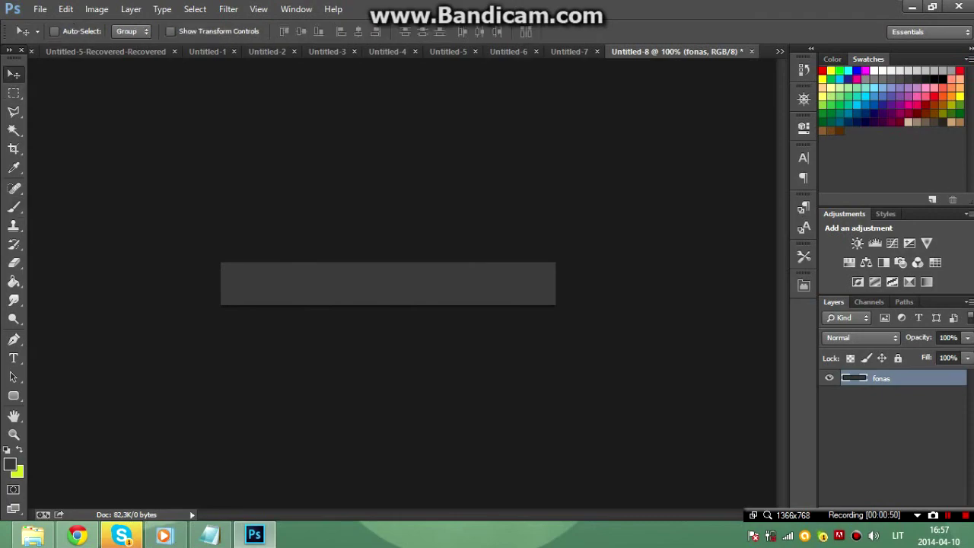
pyautogui.click(76, 536)
pyautogui.scroll(4, 487, 426)
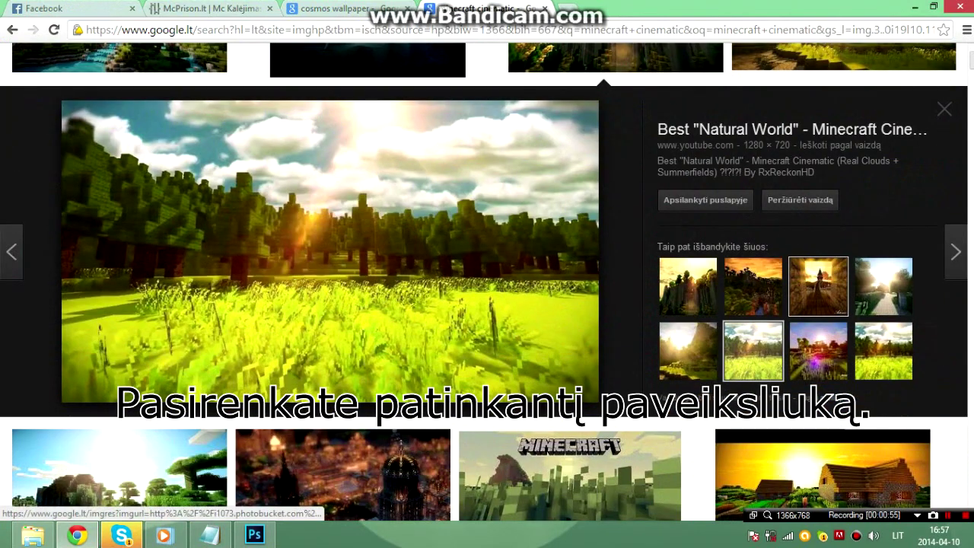
pyautogui.scroll(1, 818, 285)
pyautogui.click(883, 351)
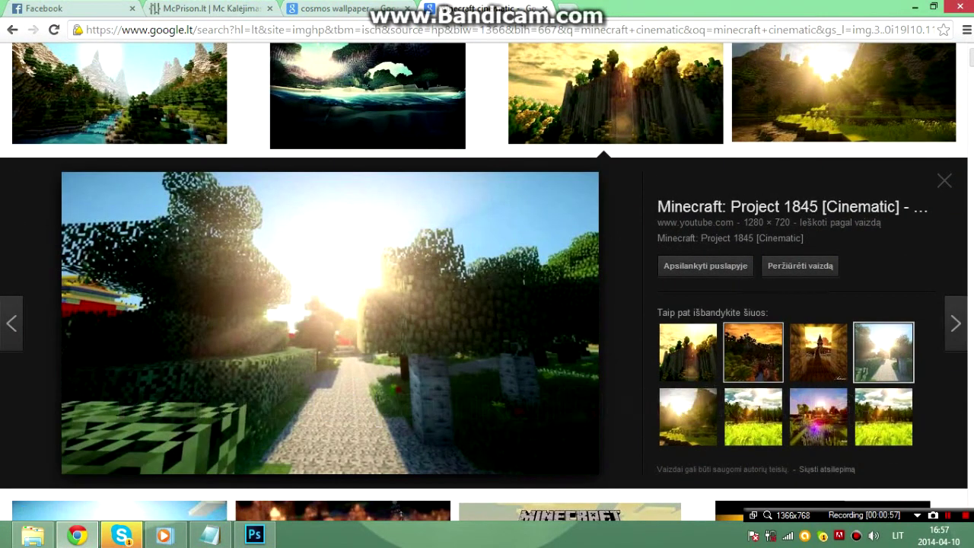
pyautogui.click(754, 351)
pyautogui.click(687, 351)
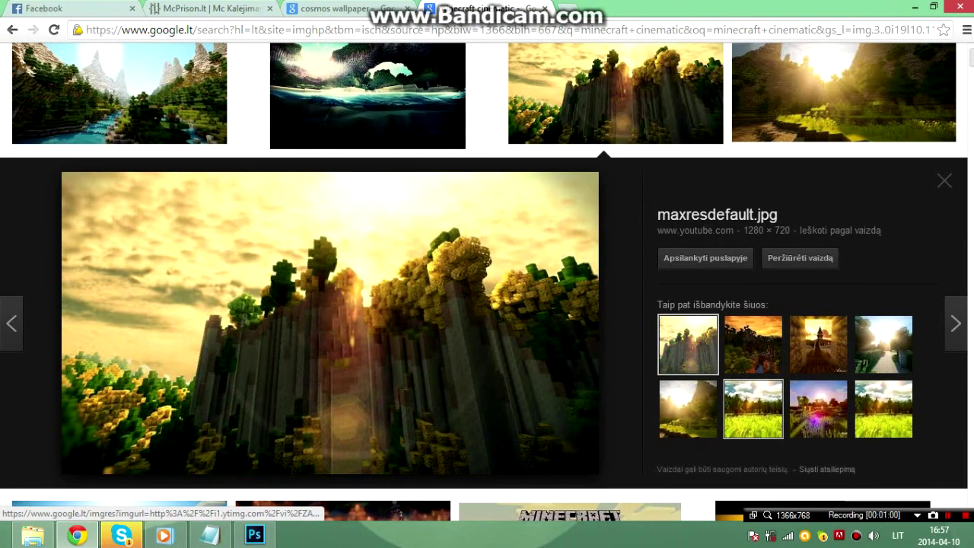
pyautogui.rightClick(355, 272)
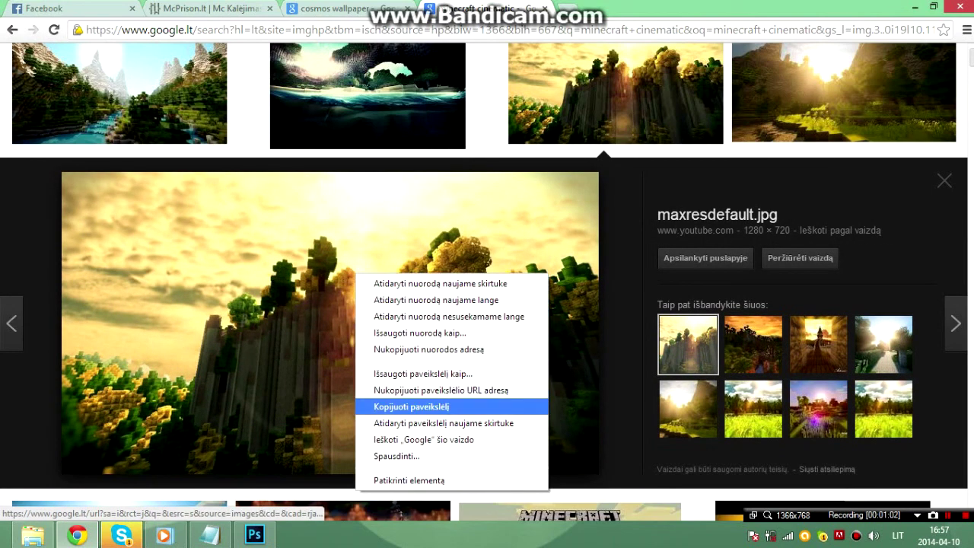
pyautogui.click(410, 406)
# Copy the orange-sky Cinematic Screenshots image instead and go back to Photoshop
pyautogui.click(754, 344)
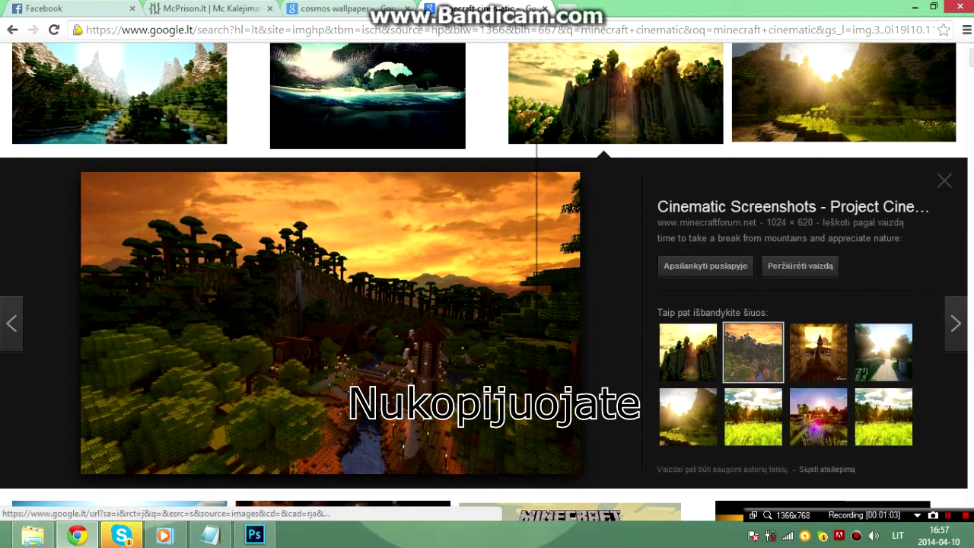
pyautogui.rightClick(342, 122)
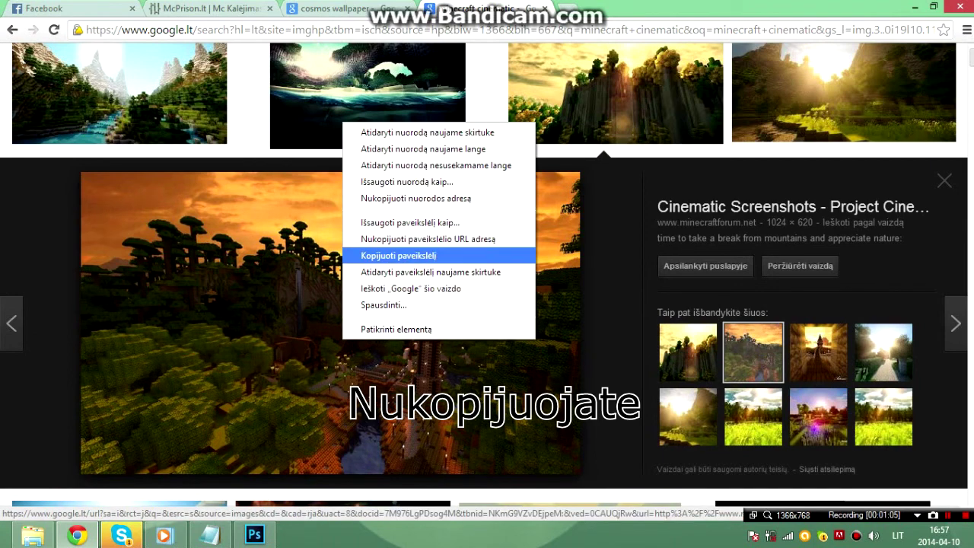
pyautogui.click(395, 255)
pyautogui.click(254, 535)
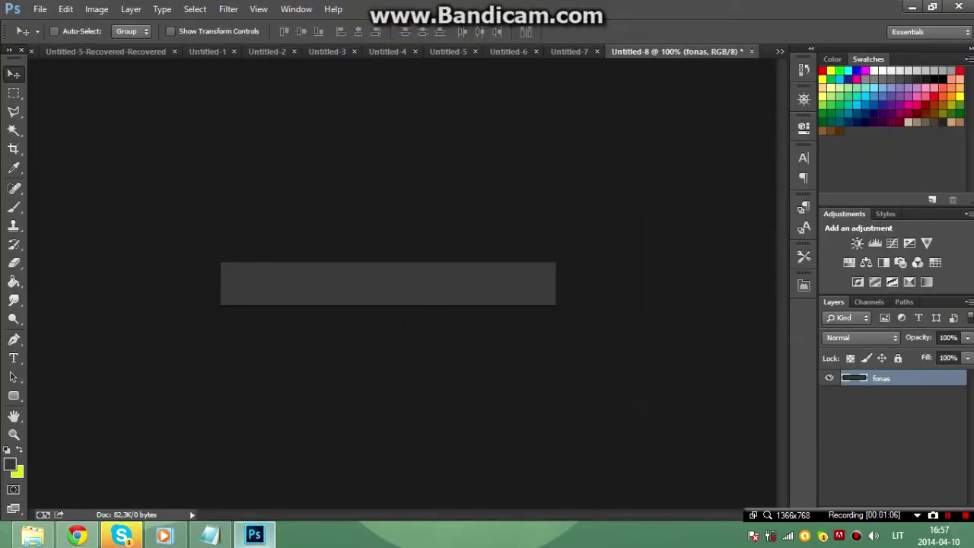
# Paste the Minecraft screenshot as Layer 1, resized and positioned across the grey strip
pyautogui.hotkey('ctrl', 'v')
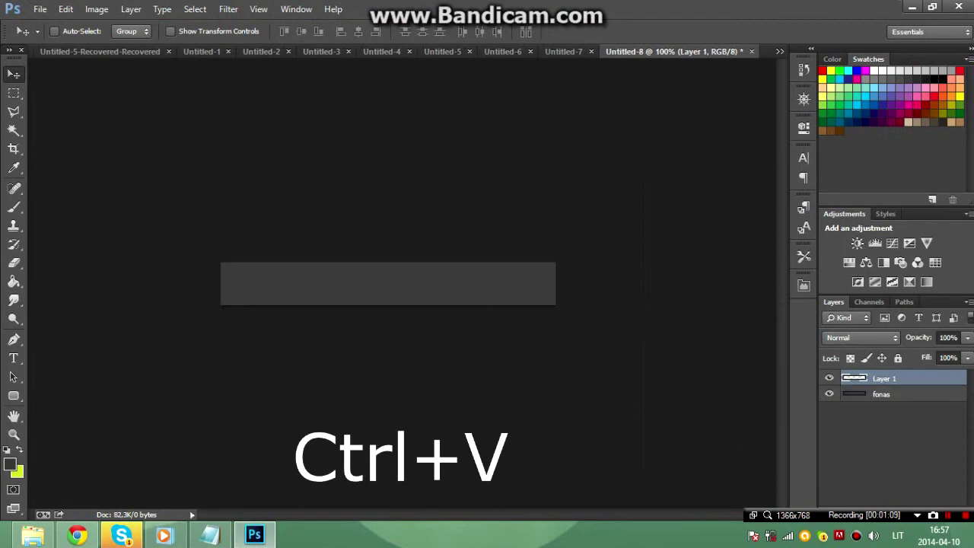
pyautogui.hotkey('ctrl', 't')
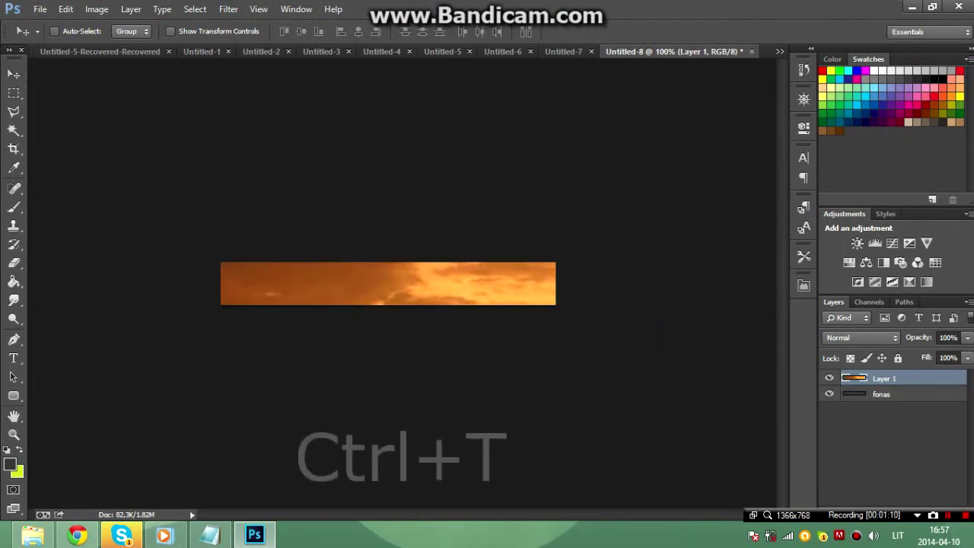
pyautogui.moveTo(221, 263); pyautogui.dragTo(532, 378)
pyautogui.moveTo(685, 465); pyautogui.dragTo(363, 297)
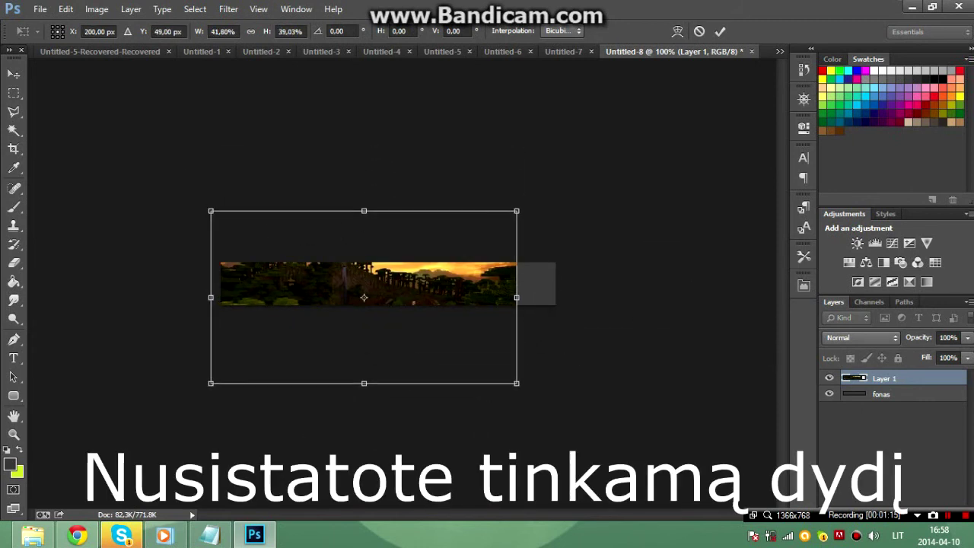
pyautogui.moveTo(517, 382)
pyautogui.mouseDown()
pyautogui.moveTo(576, 421)
pyautogui.moveTo(556, 402)
pyautogui.mouseUp()
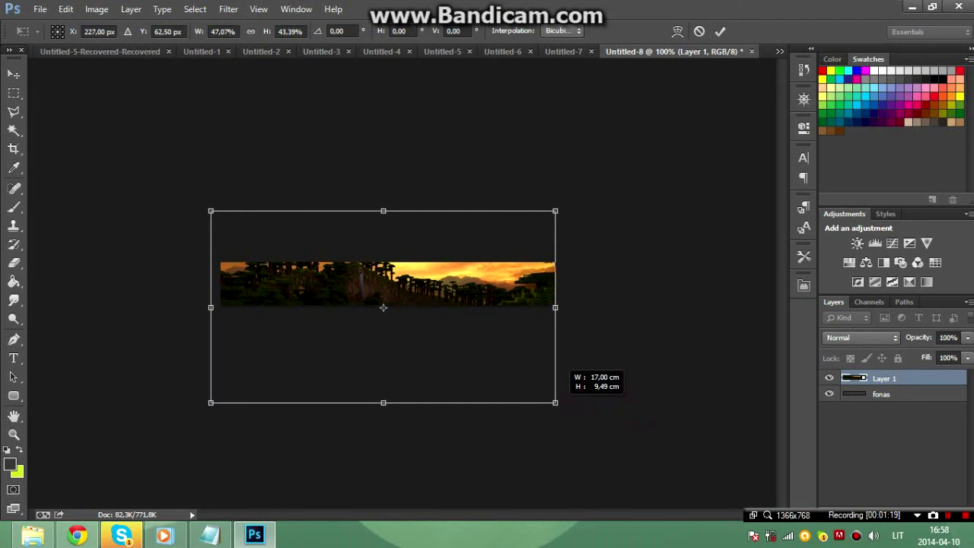
pyautogui.moveTo(494, 347); pyautogui.dragTo(502, 252)
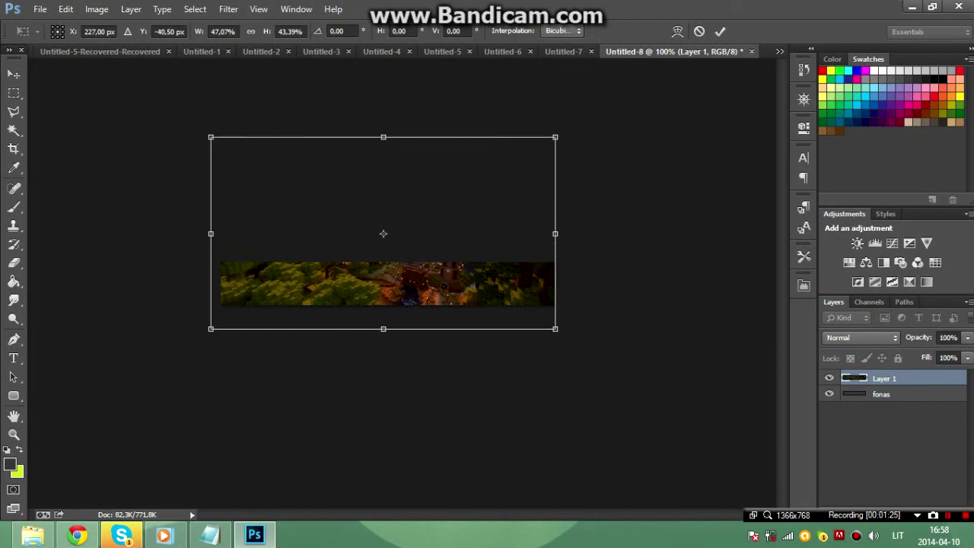
pyautogui.moveTo(210, 137); pyautogui.dragTo(220, 156)
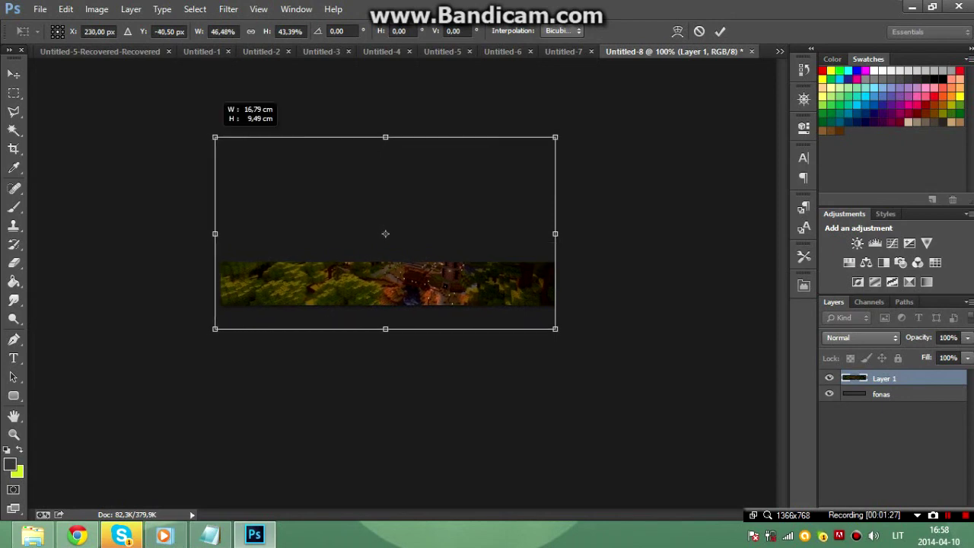
pyautogui.moveTo(388, 243)
pyautogui.mouseDown()
pyautogui.moveTo(393, 217)
pyautogui.moveTo(388, 249)
pyautogui.mouseUp()
pyautogui.press('Return')
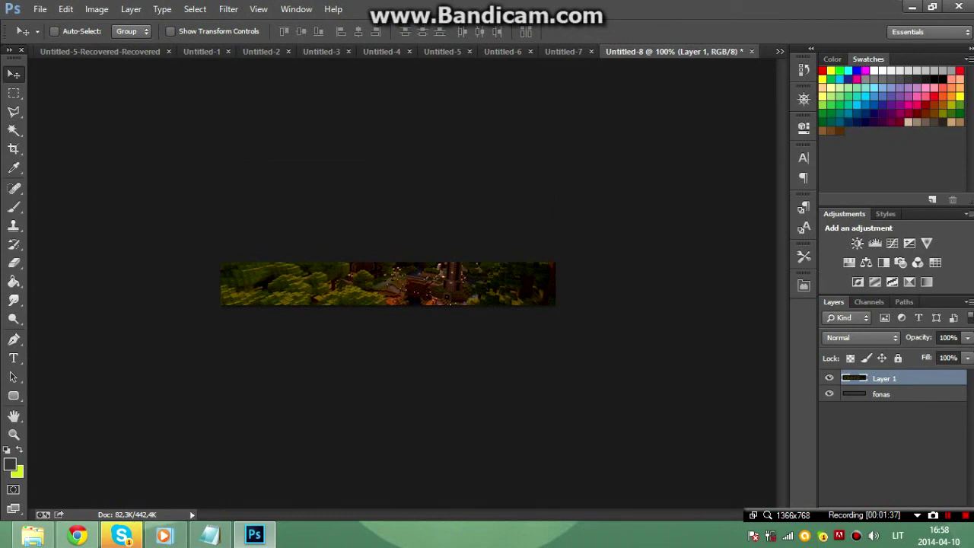
# Browse the cosmos wallpaper results and open the first purple Galaxy Wallpaper result
pyautogui.click(77, 535)
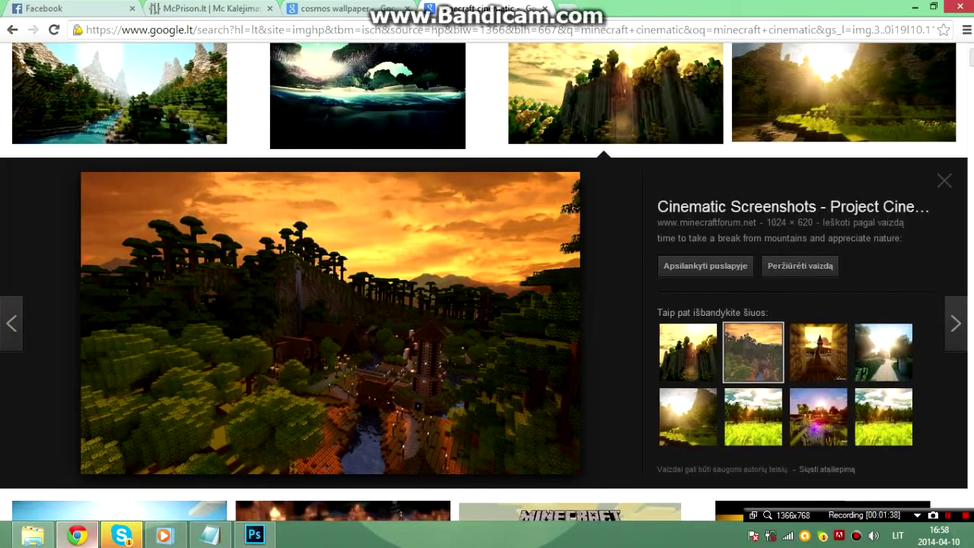
pyautogui.click(358, 8)
pyautogui.scroll(-2, 487, 167)
pyautogui.scroll(-2, 487, 152)
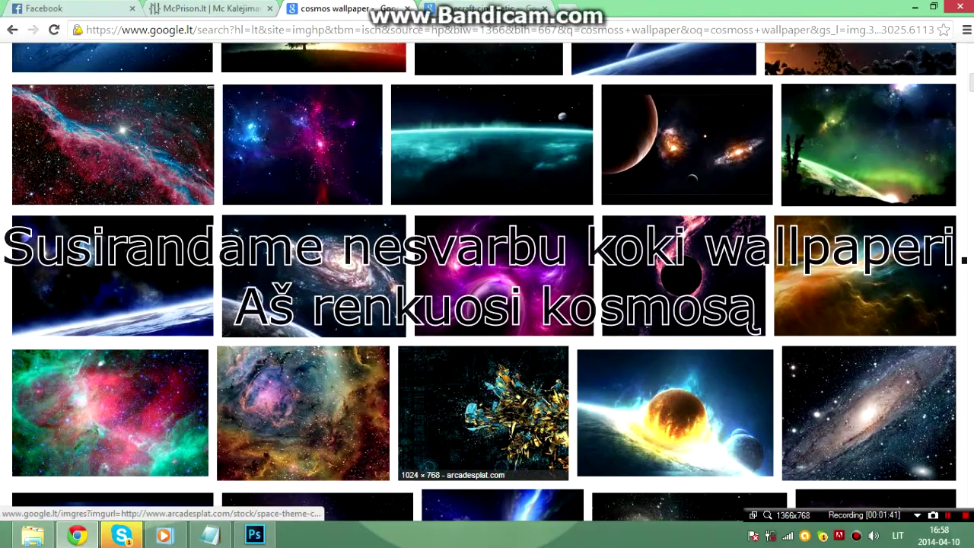
pyautogui.scroll(-3, 487, 152)
pyautogui.scroll(-3, 487, 152)
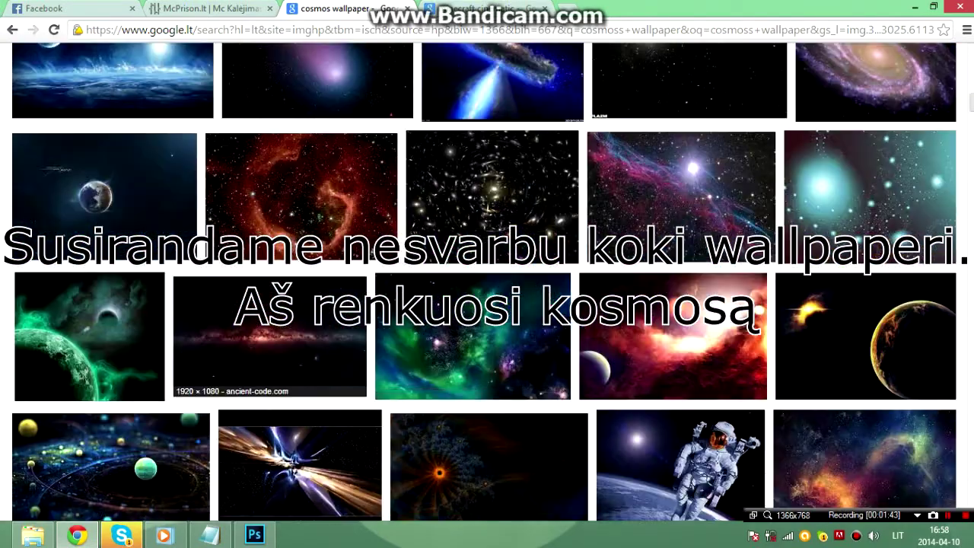
pyautogui.scroll(-2, 270, 335)
pyautogui.scroll(2, 270, 335)
pyautogui.scroll(-4, 296, 304)
pyautogui.scroll(-7, 297, 304)
pyautogui.scroll(1, 297, 305)
pyautogui.scroll(-3, 297, 334)
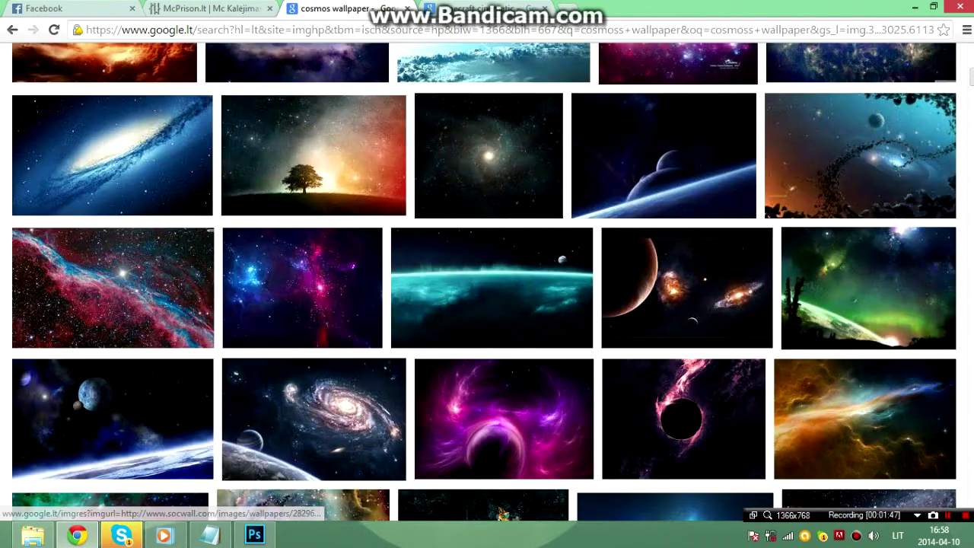
pyautogui.scroll(1, 297, 335)
pyautogui.scroll(7, 297, 335)
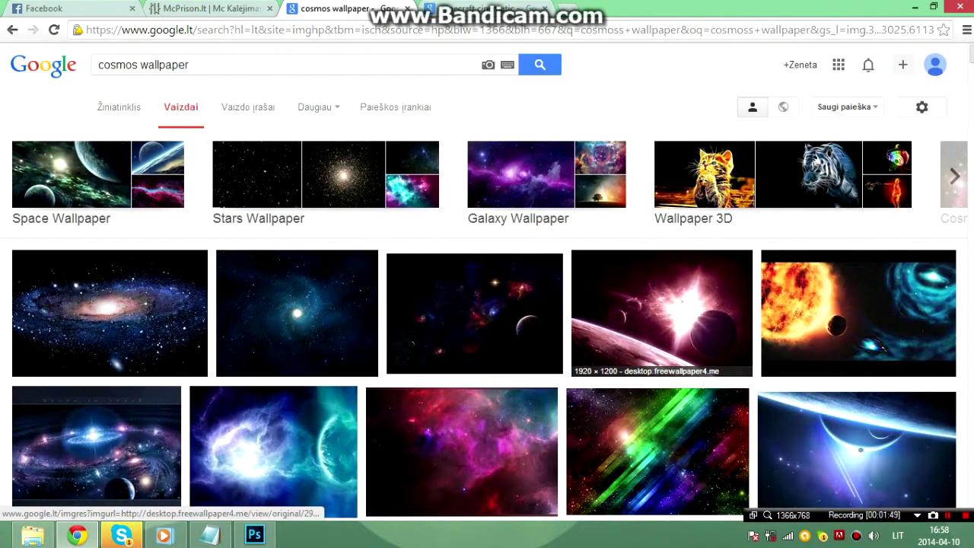
pyautogui.scroll(-1, 655, 366)
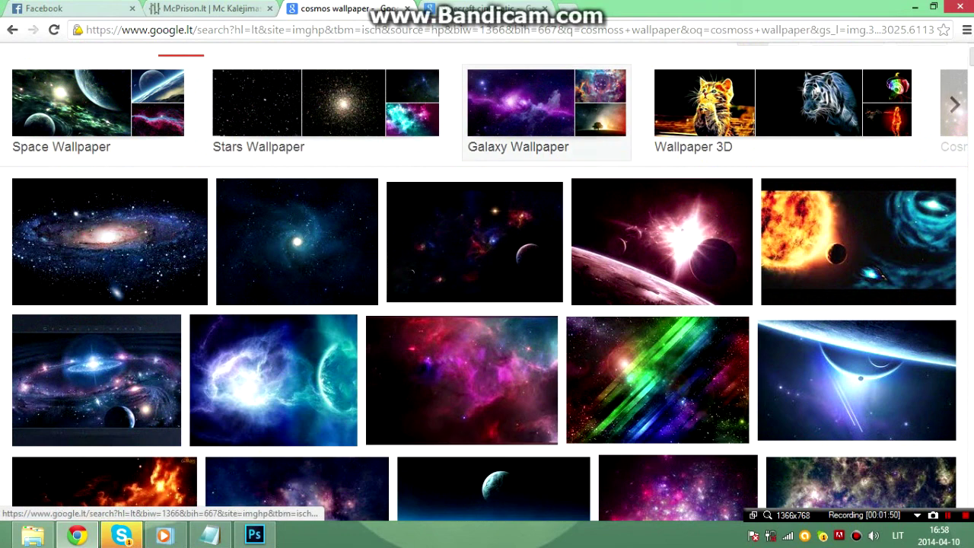
pyautogui.click(547, 107)
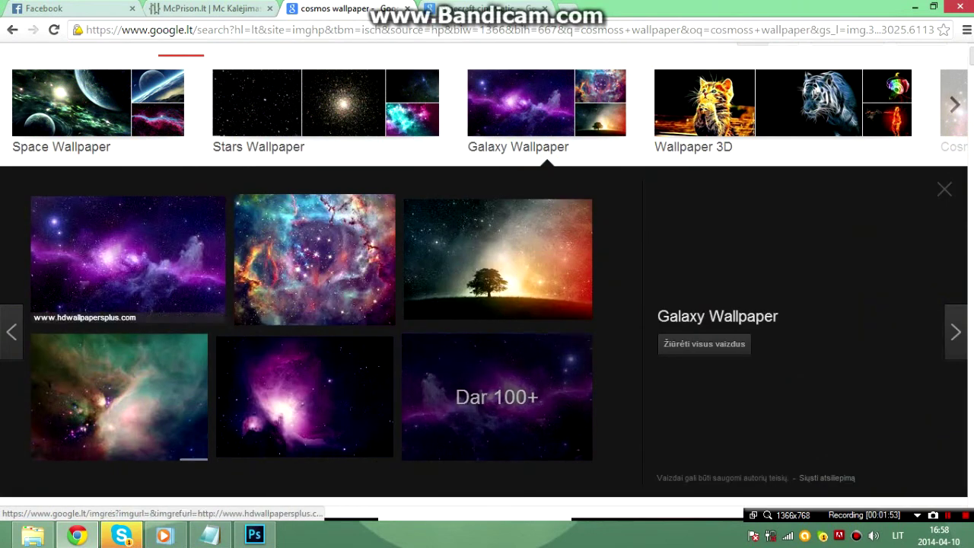
pyautogui.click(128, 255)
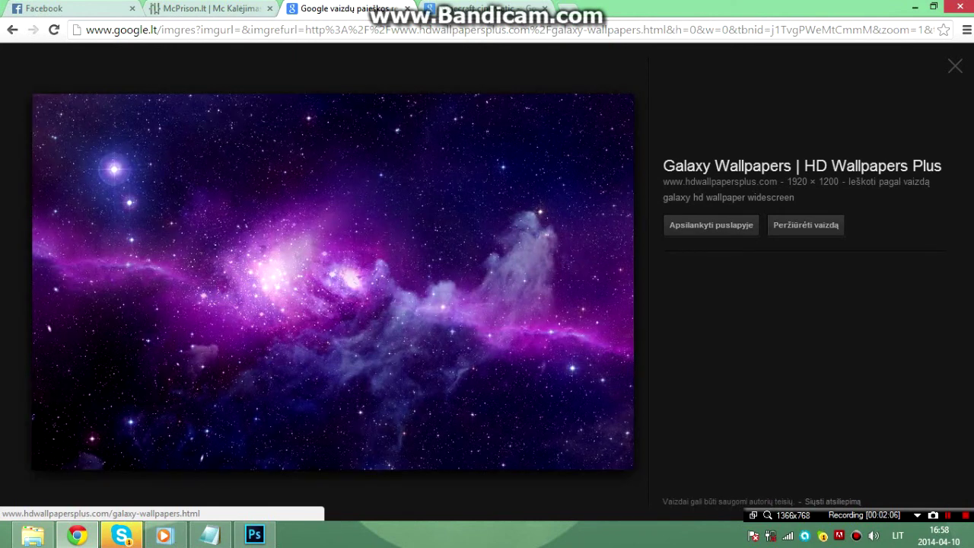
# Open galaxy.jpg full-size in a new tab and copy the image
pyautogui.rightClick(345, 174)
pyautogui.click(403, 323)
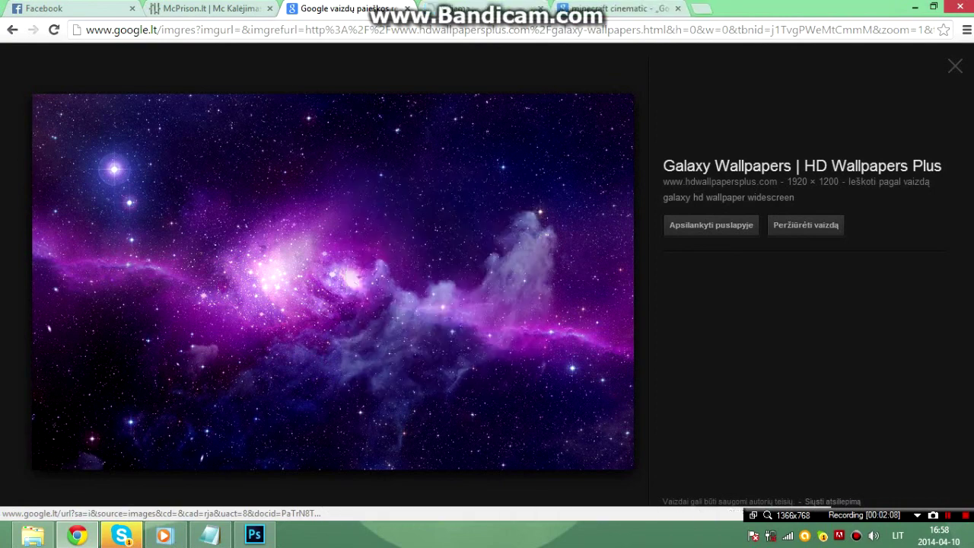
pyautogui.click(480, 8)
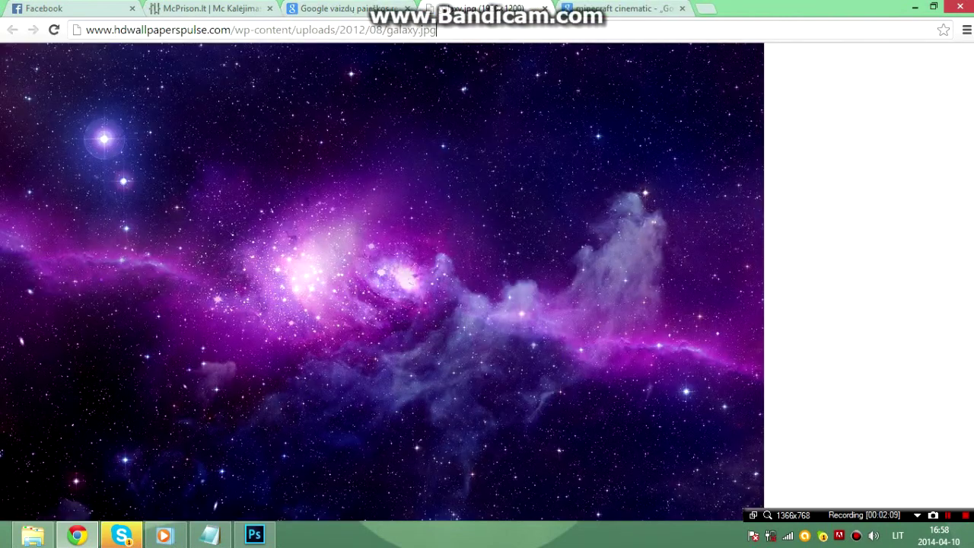
pyautogui.hotkey('ctrl', 'a')
pyautogui.hotkey('ctrl', 'c')
pyautogui.click(443, 183)
pyautogui.rightClick(443, 183)
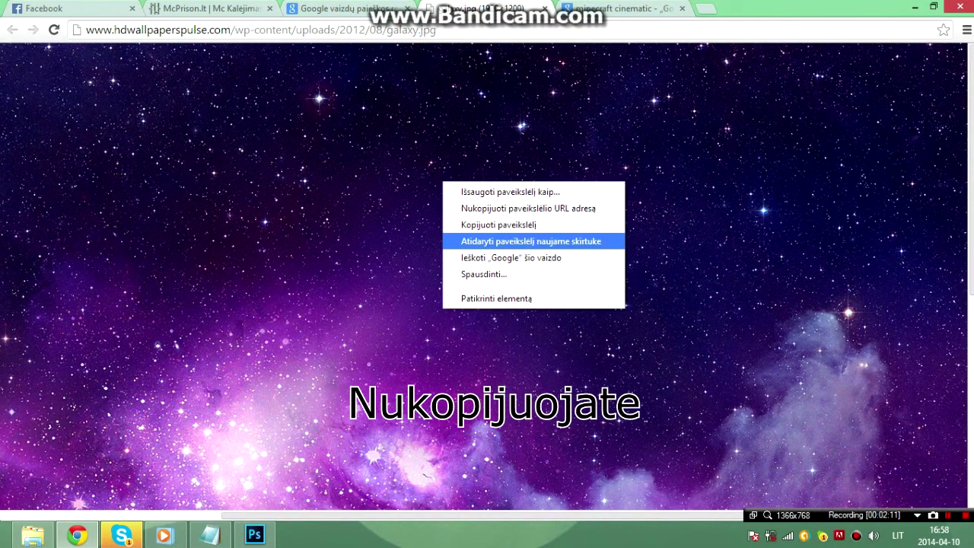
pyautogui.click(498, 224)
pyautogui.click(254, 534)
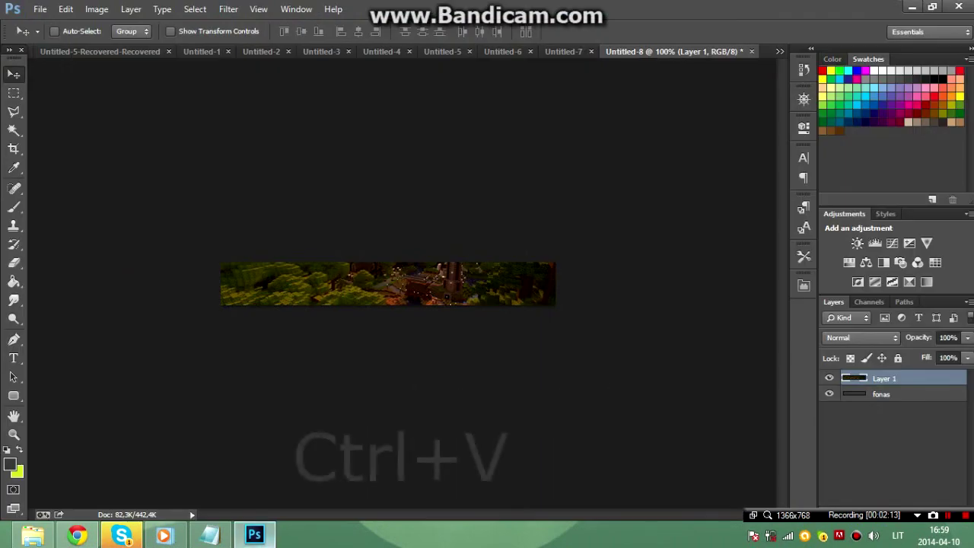
# Paste the galaxy as Layer 2, scaled to about 93% over the strip
pyautogui.hotkey('ctrl', 'v')
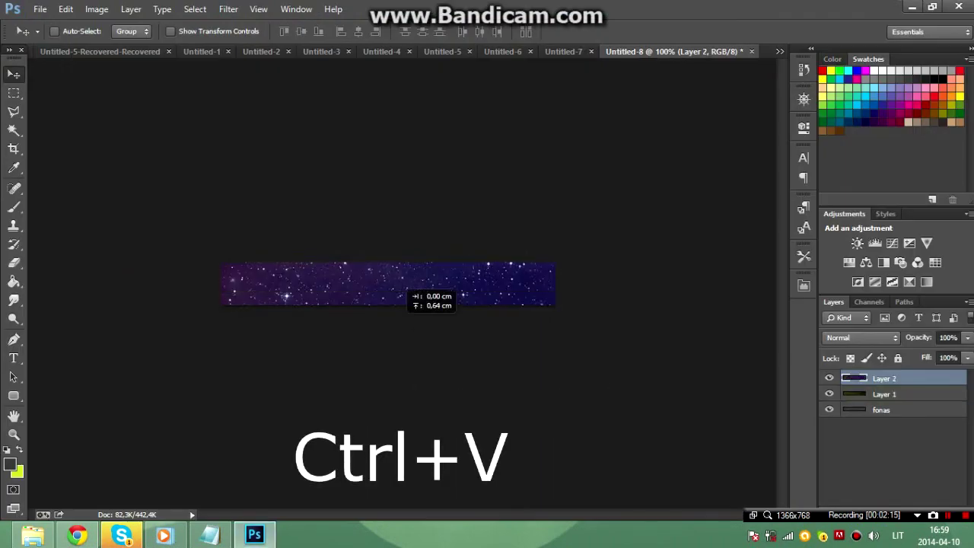
pyautogui.moveTo(409, 305); pyautogui.dragTo(318, 152)
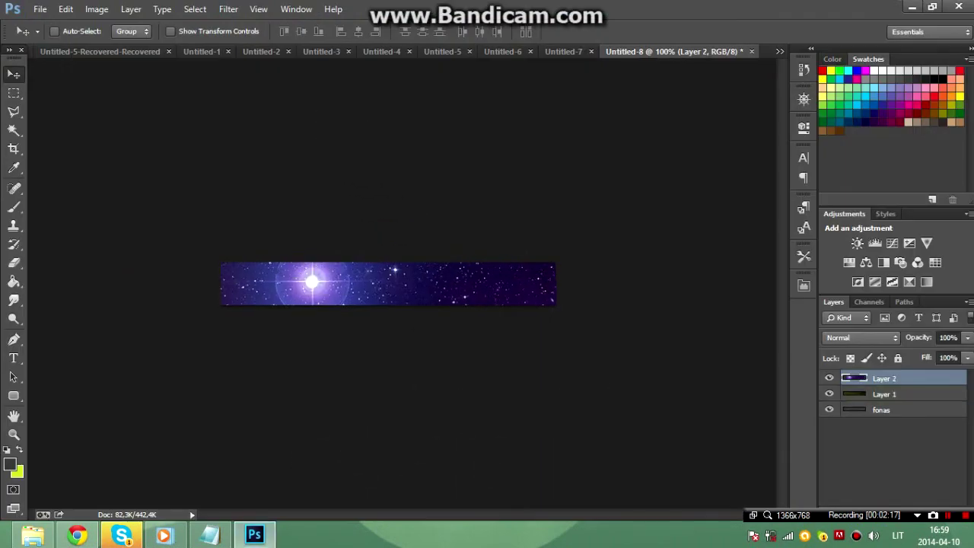
pyautogui.hotkey('ctrl', 't')
pyautogui.moveTo(125, 108)
pyautogui.mouseDown()
pyautogui.moveTo(221, 184)
pyautogui.moveTo(103, 68)
pyautogui.mouseUp()
pyautogui.moveTo(588, 378)
pyautogui.mouseDown()
pyautogui.moveTo(117, 103)
pyautogui.moveTo(315, 231)
pyautogui.mouseUp()
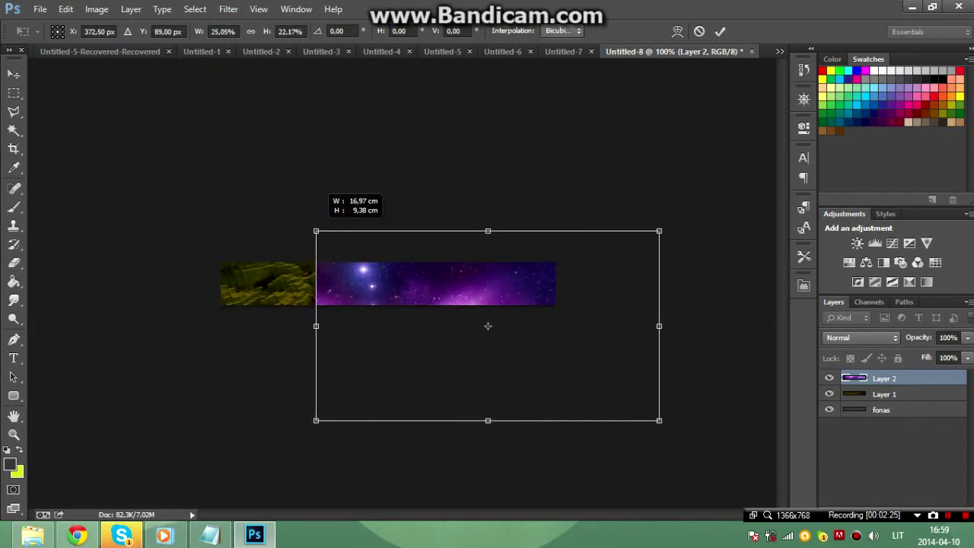
pyautogui.moveTo(487, 326)
pyautogui.mouseDown()
pyautogui.moveTo(381, 269)
pyautogui.moveTo(390, 270)
pyautogui.mouseUp()
pyautogui.click(719, 31)
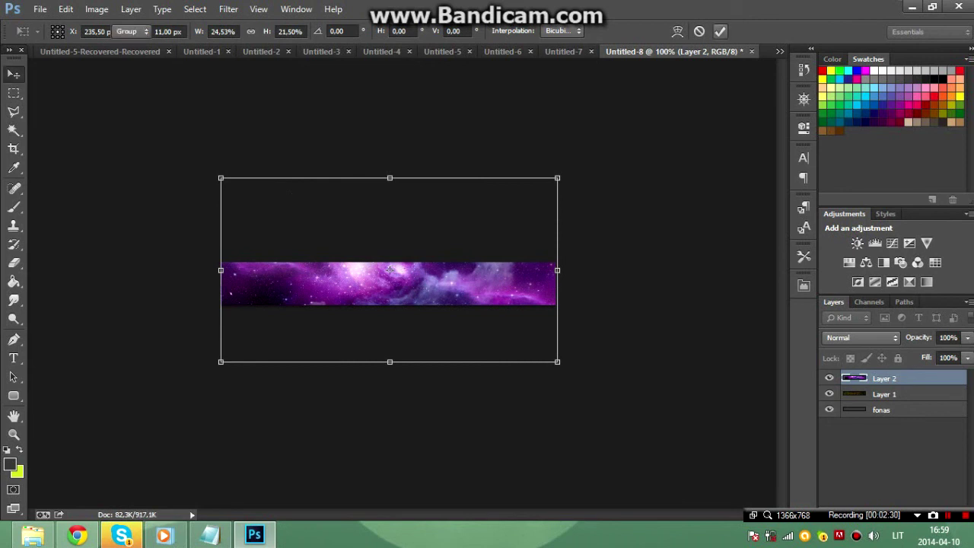
# Set Layer 2's blend mode to Screen and shift the galaxy within the banner
pyautogui.click(860, 337)
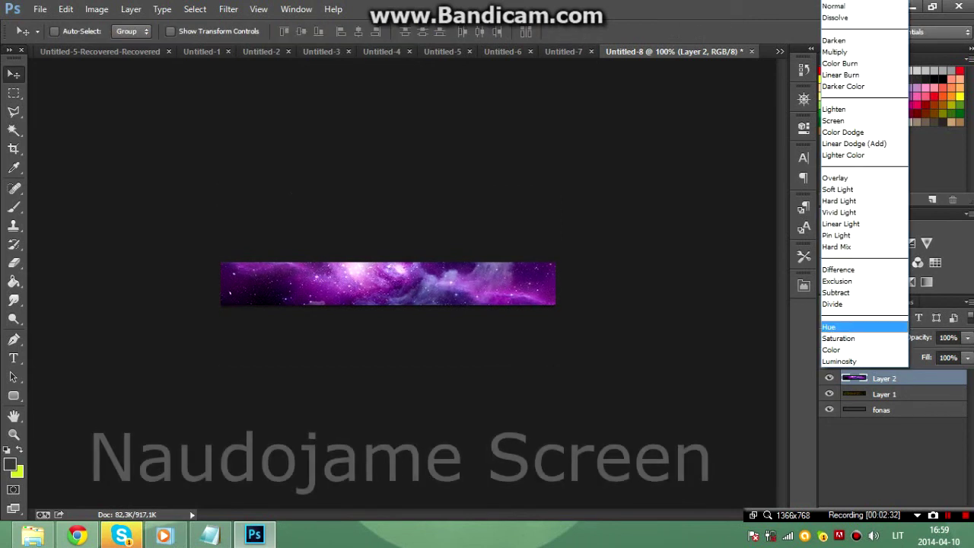
pyautogui.click(834, 121)
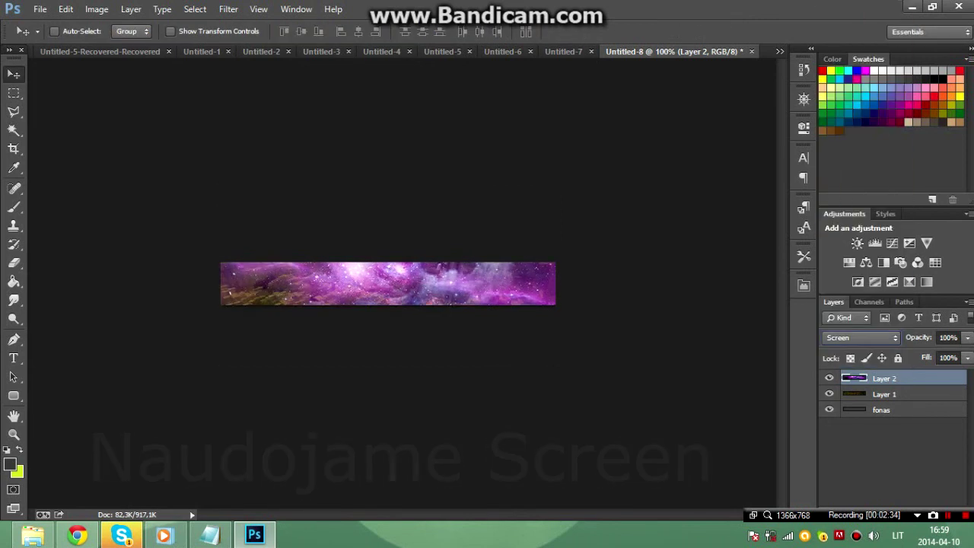
pyautogui.moveTo(404, 283); pyautogui.dragTo(449, 289)
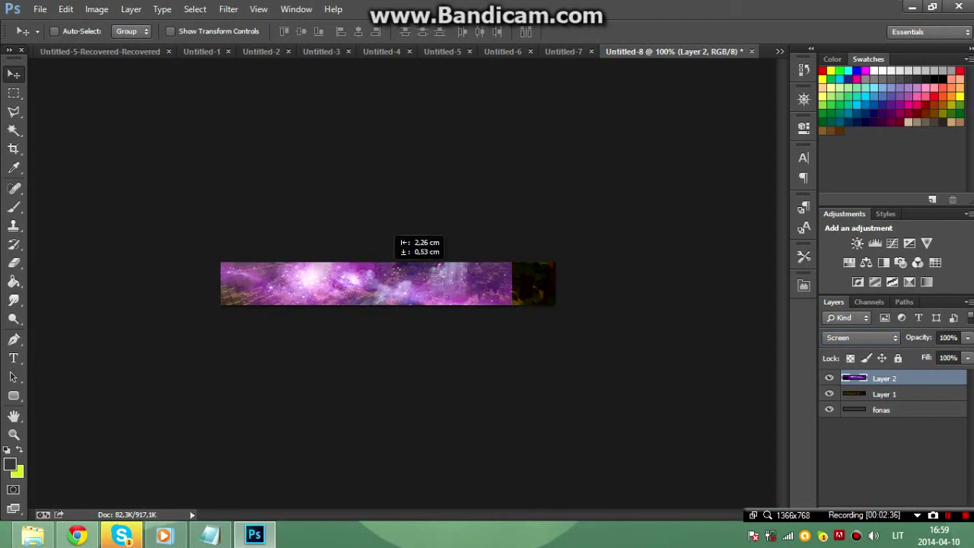
# Enlarge the galaxy layer to about 137% and reposition it across the banner
pyautogui.hotkey('ctrl', 't')
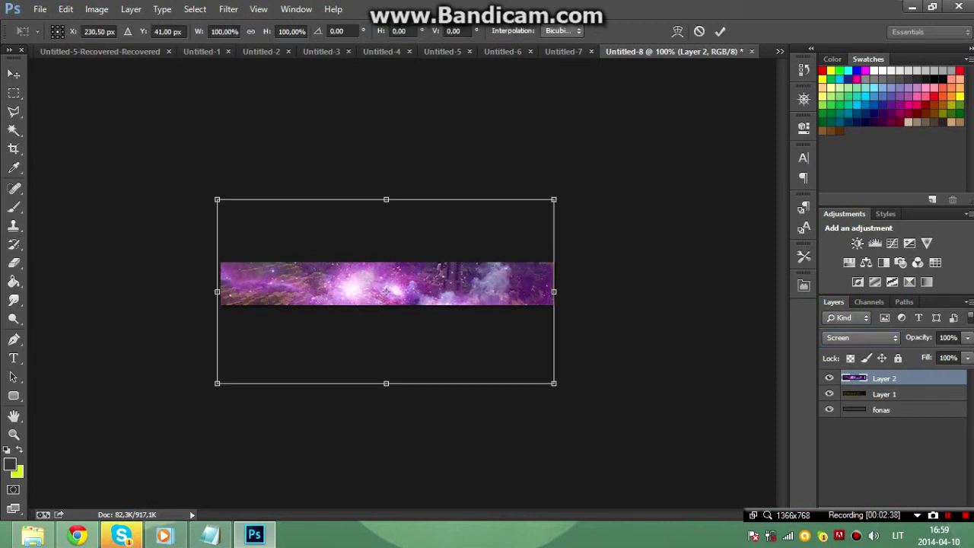
pyautogui.moveTo(553, 383); pyautogui.dragTo(685, 462)
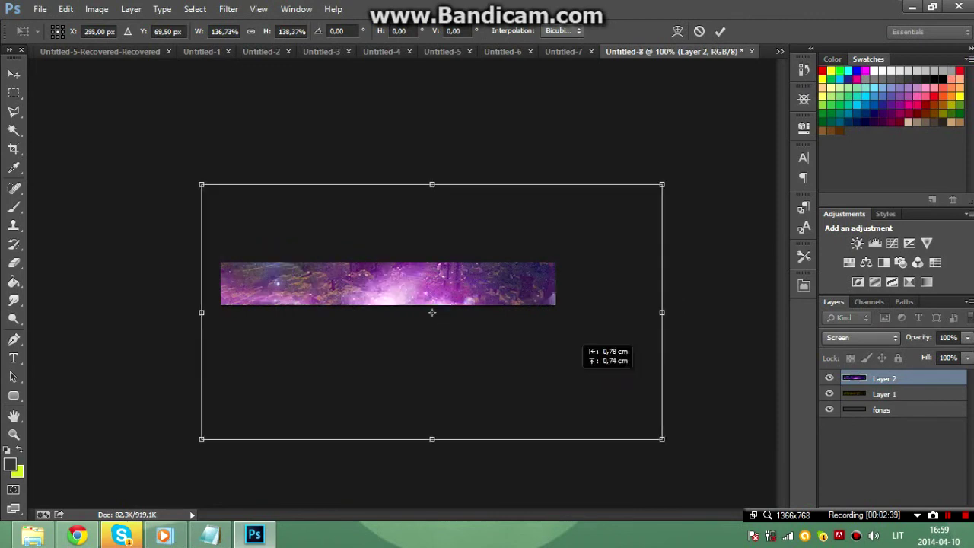
pyautogui.moveTo(639, 426); pyautogui.dragTo(511, 315)
pyautogui.moveTo(345, 268)
pyautogui.mouseDown()
pyautogui.moveTo(345, 303)
pyautogui.moveTo(325, 306)
pyautogui.mouseUp()
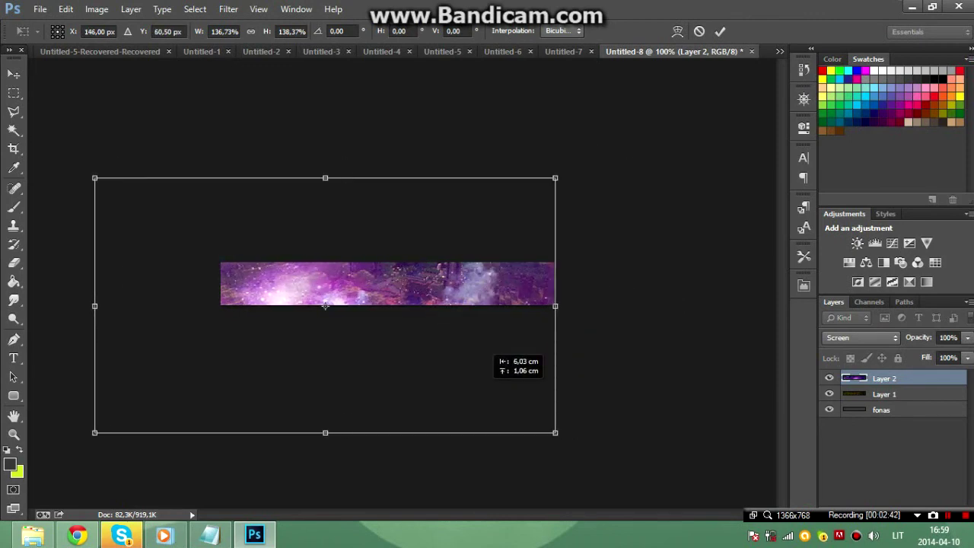
pyautogui.moveTo(325, 306); pyautogui.dragTo(325, 305)
pyautogui.press('Return')
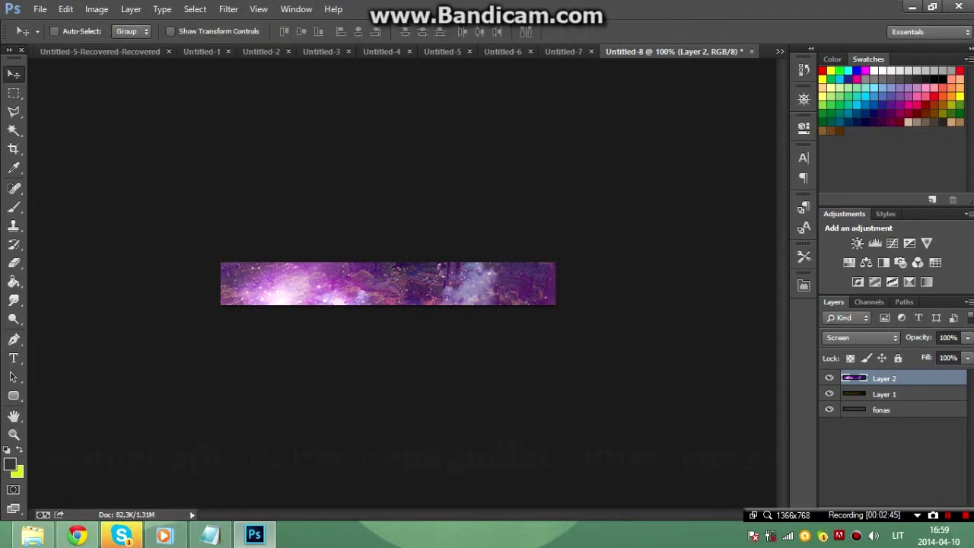
# Erase bright galaxy areas at 40% eraser opacity, undoing the last stroke
pyautogui.press('e')
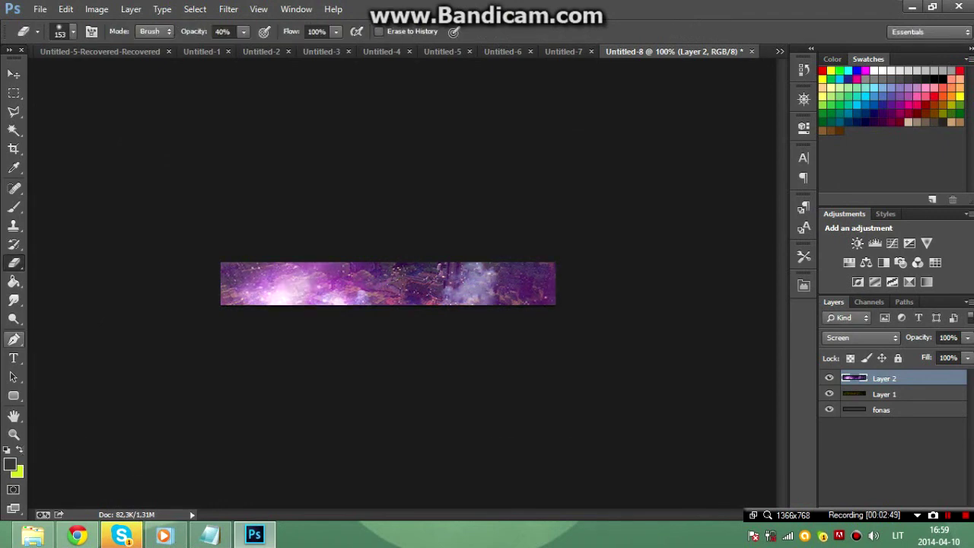
pyautogui.moveTo(533, 283); pyautogui.dragTo(434, 283)
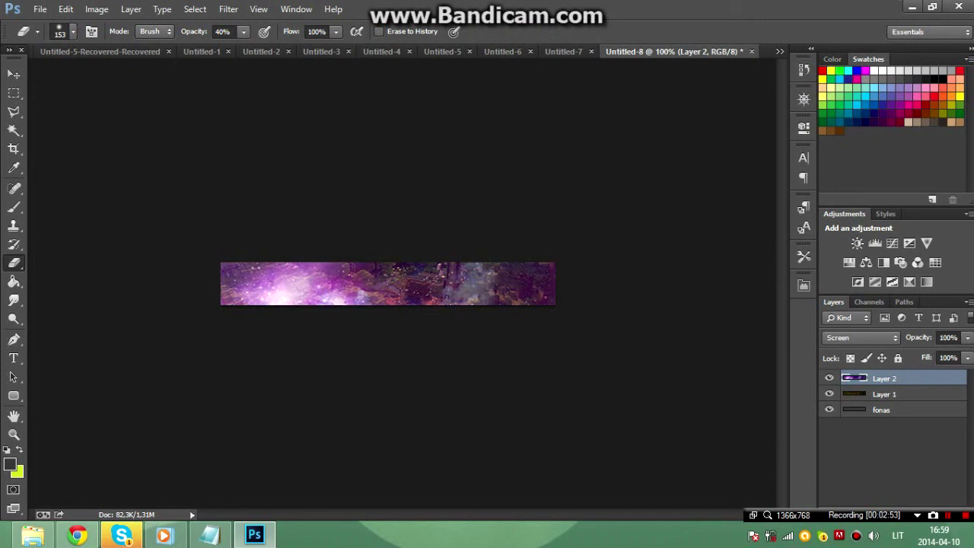
pyautogui.moveTo(327, 283)
pyautogui.mouseDown()
pyautogui.moveTo(286, 273)
pyautogui.moveTo(225, 280)
pyautogui.mouseUp()
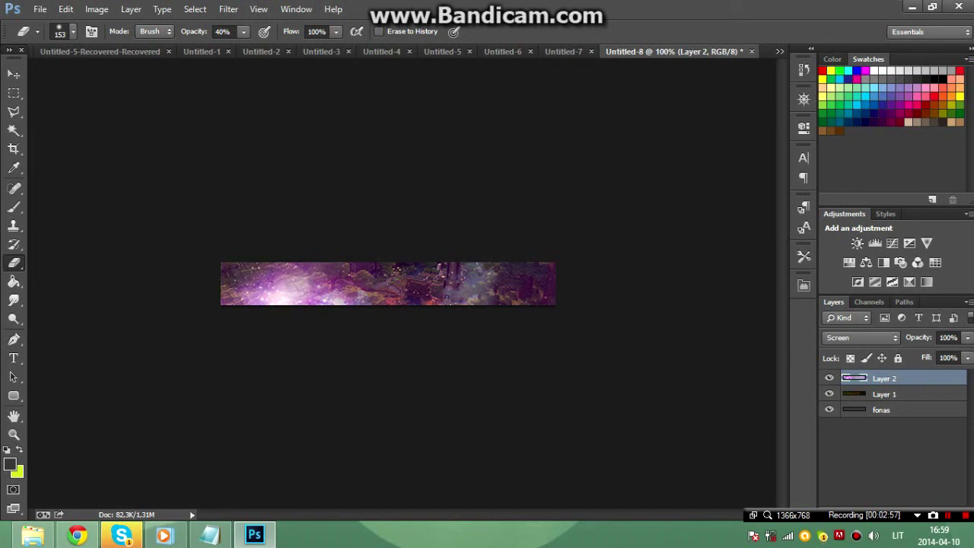
pyautogui.moveTo(251, 294); pyautogui.dragTo(301, 294)
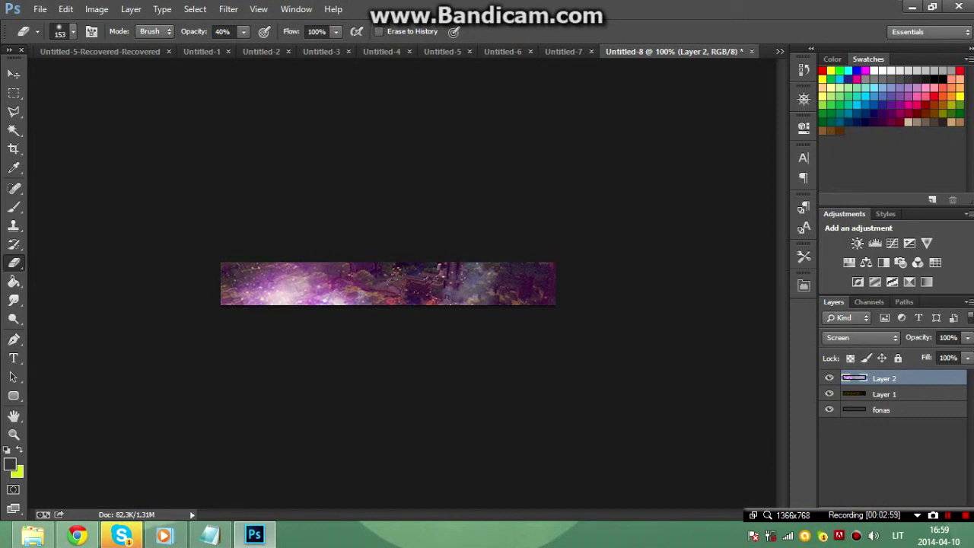
pyautogui.moveTo(517, 286); pyautogui.dragTo(432, 290)
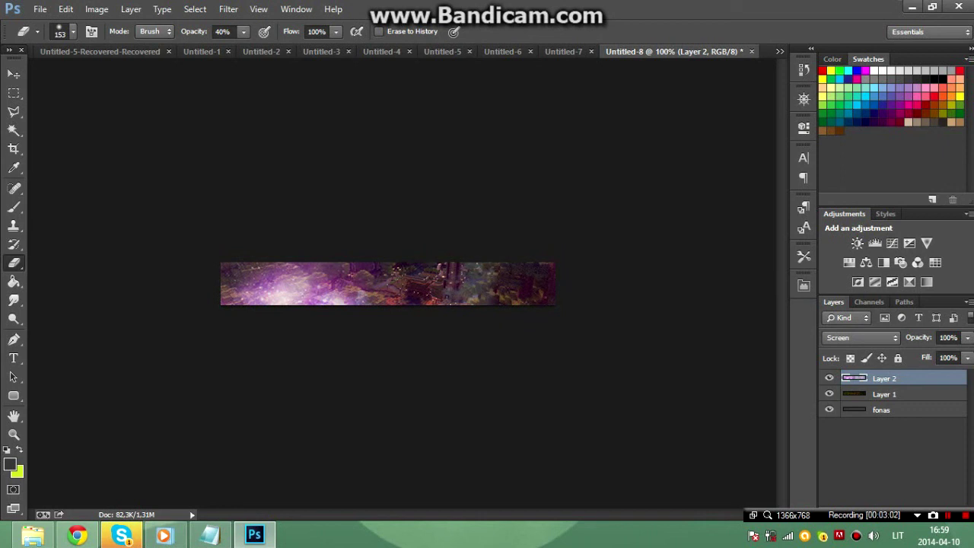
pyautogui.hotkey('ctrl', 'z')
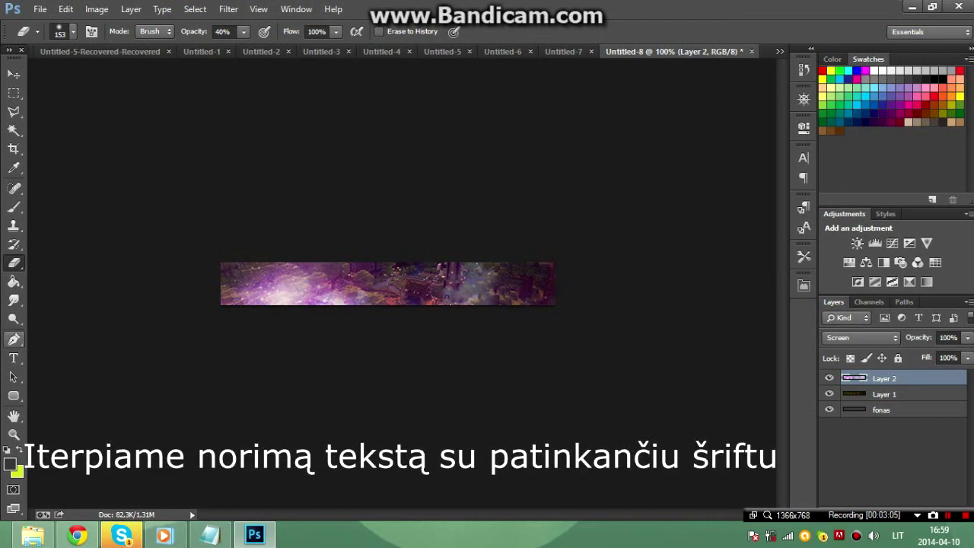
pyautogui.click(13, 358)
# Add the Alchemikas text at 27 pt on the banner
pyautogui.moveTo(280, 263); pyautogui.dragTo(364, 305)
pyautogui.write('Gemikas')
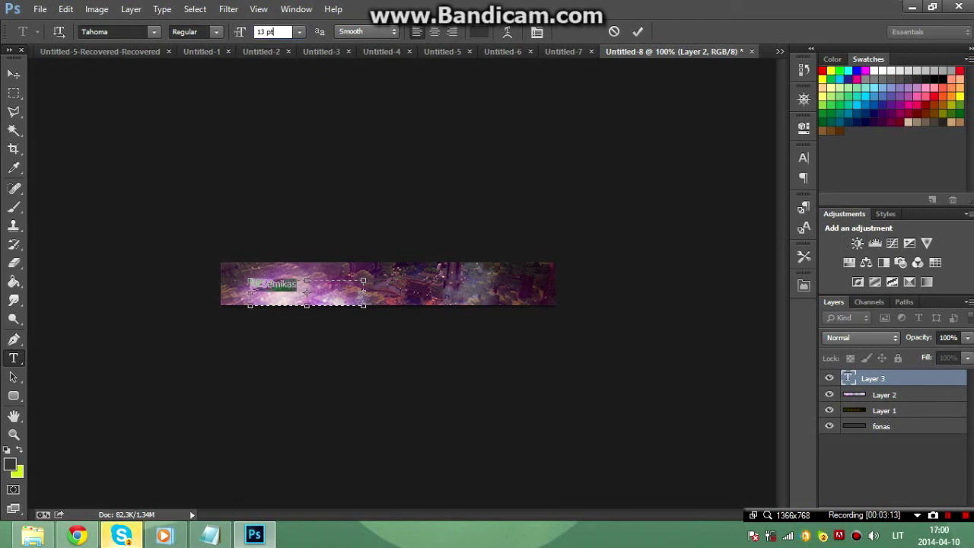
pyautogui.write('27')
pyautogui.press('Return')
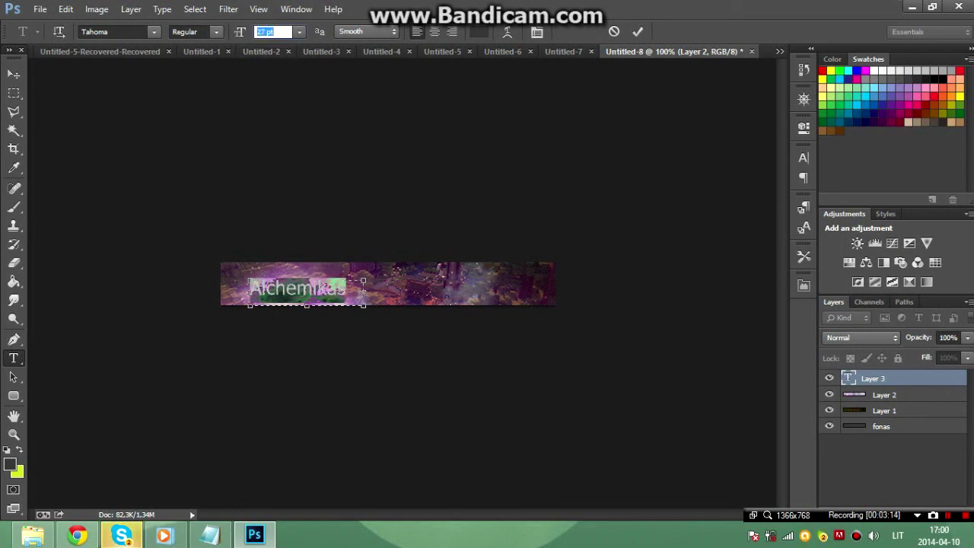
pyautogui.moveTo(363, 282); pyautogui.dragTo(512, 285)
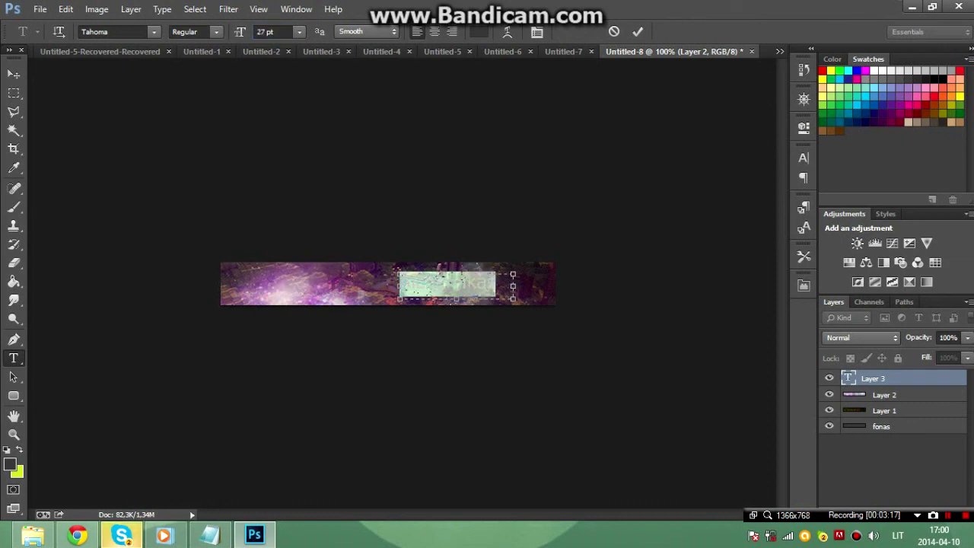
# Make the Alchemikas text white (#ffffff) and move it to the banner's left side
pyautogui.click(478, 31)
pyautogui.write('ffffff')
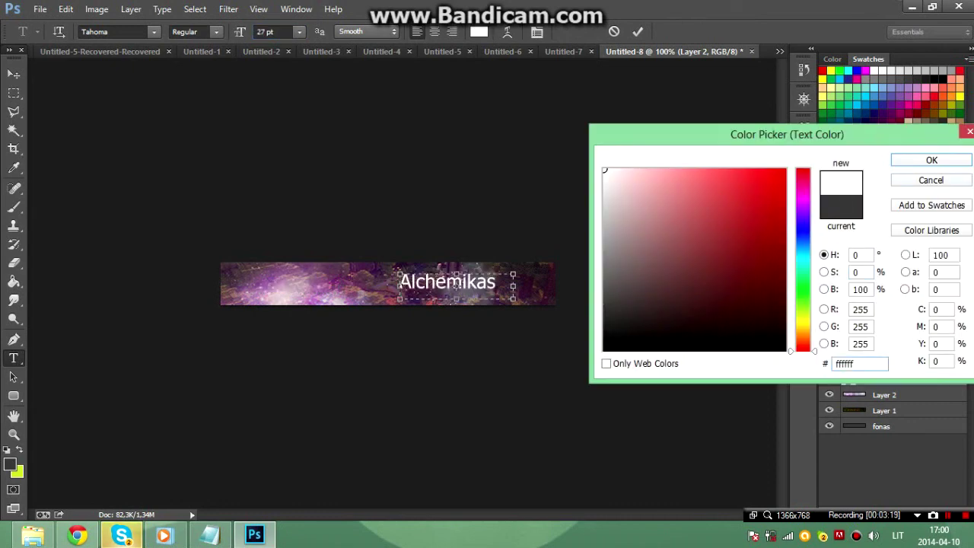
pyautogui.press('Return')
pyautogui.moveTo(456, 285); pyautogui.dragTo(297, 300)
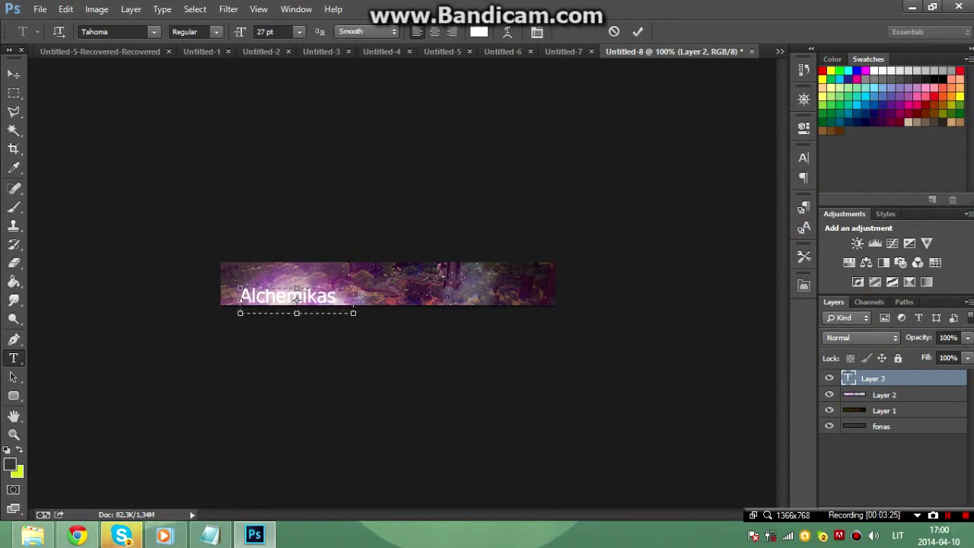
pyautogui.moveTo(335, 297); pyautogui.dragTo(239, 296)
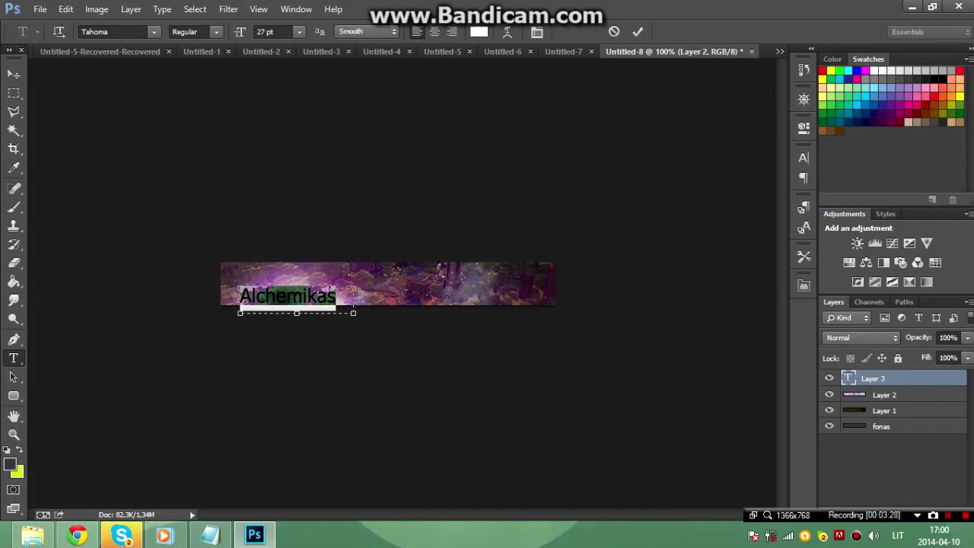
pyautogui.click(154, 32)
# Preview the text in fonts such as Tunga, Tw Cen MT and Trebuchet MS
pyautogui.press('Up')
pyautogui.press('Up')
pyautogui.press('Up')
pyautogui.press('Up')
pyautogui.press('Up')
pyautogui.press('Up')
pyautogui.press('Return')
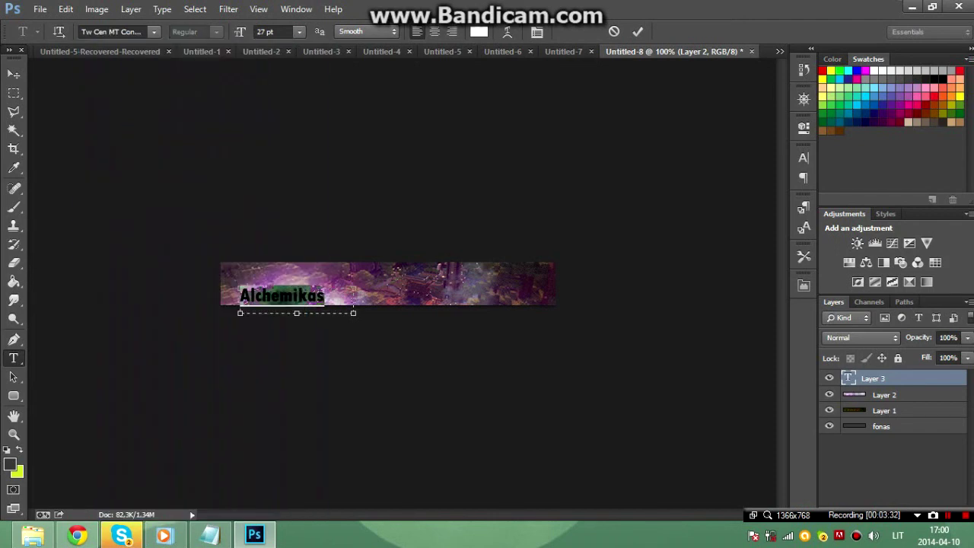
pyautogui.press('Up')
pyautogui.press('Up')
pyautogui.press('Up')
pyautogui.press('Down')
pyautogui.press('Down')
pyautogui.press('Down')
pyautogui.press('Up')
pyautogui.press('Up')
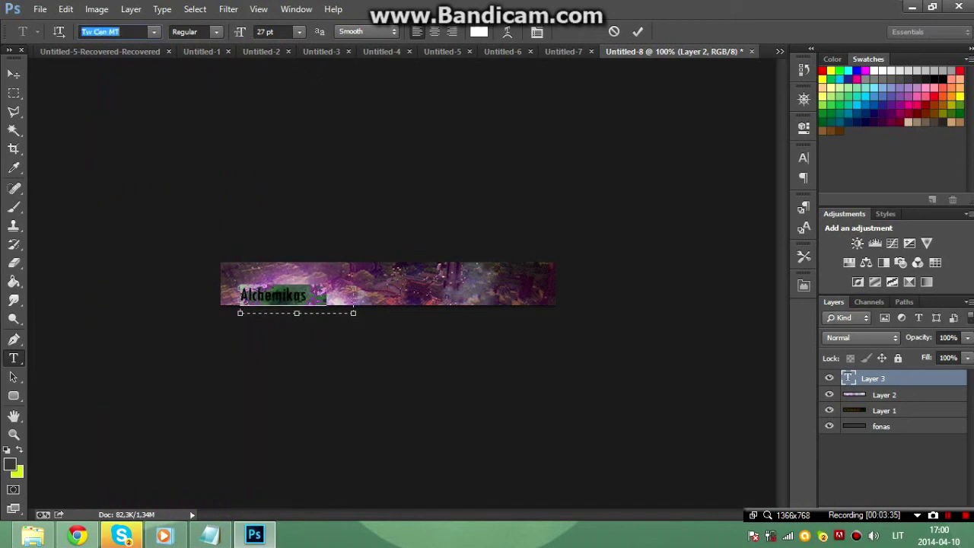
pyautogui.press('Up')
pyautogui.press('Up')
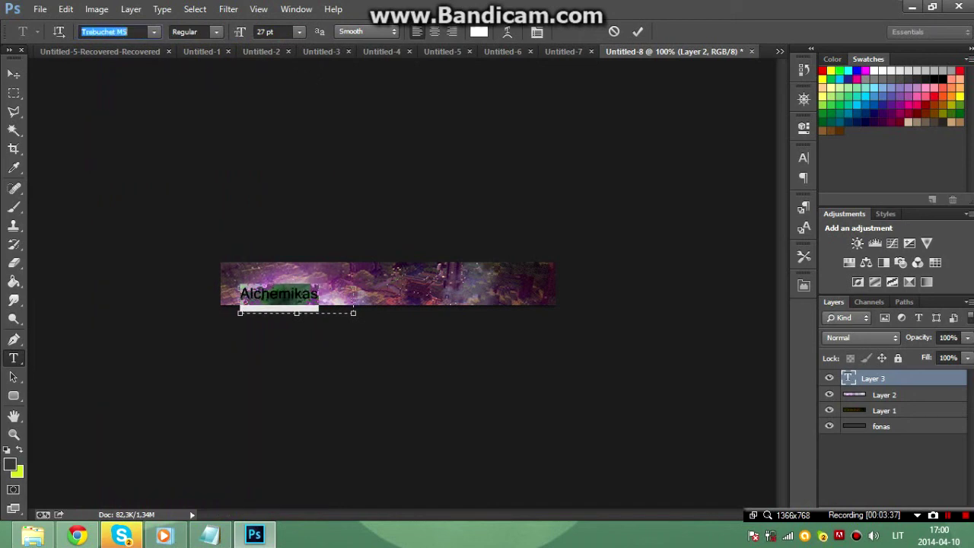
pyautogui.press('Up')
pyautogui.press('Up')
pyautogui.press('Up')
pyautogui.press('Up')
pyautogui.press('Up')
pyautogui.press('Up')
pyautogui.press('Up')
pyautogui.press('Up')
pyautogui.press('Up')
pyautogui.press('Up')
pyautogui.press('Up')
pyautogui.press('Down')
# Set the Alchemikas text font to Arial
pyautogui.click(153, 32)
pyautogui.scroll(10, 152, 275)
pyautogui.scroll(20, 194, 275)
pyautogui.scroll(15, 194, 275)
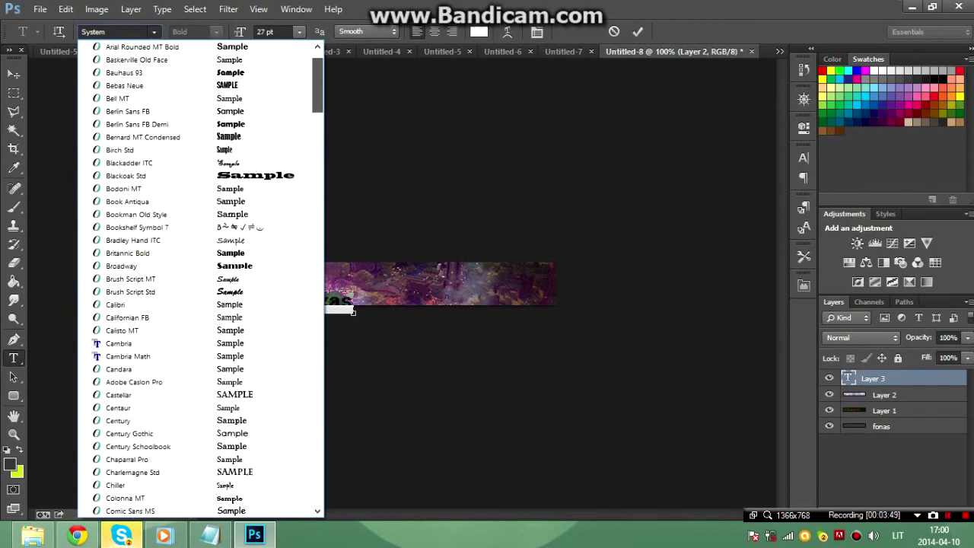
pyautogui.scroll(2, 194, 276)
pyautogui.press('Down')
pyautogui.press('Return')
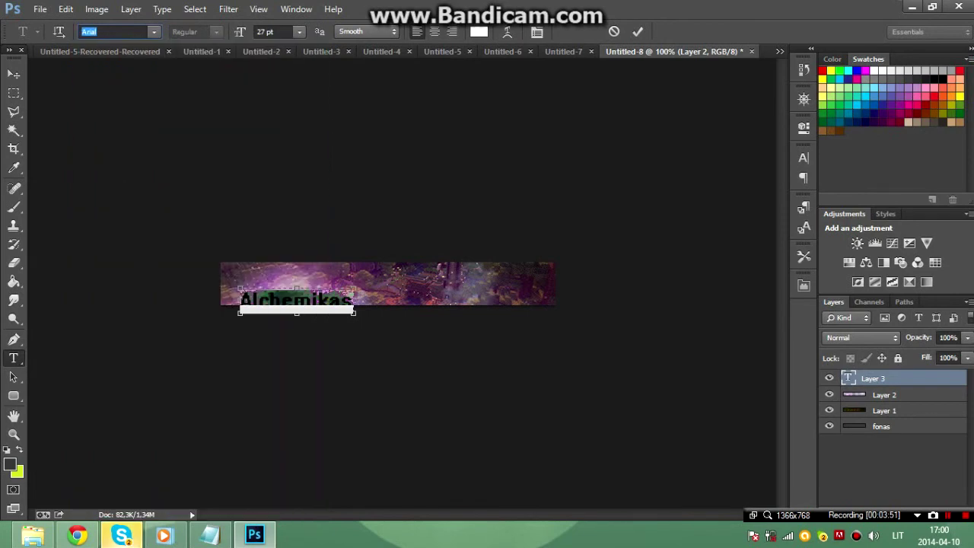
# Nudge the text into place and commit it as the Alchemikas layer
pyautogui.click(296, 298)
pyautogui.moveTo(296, 298); pyautogui.dragTo(298, 301)
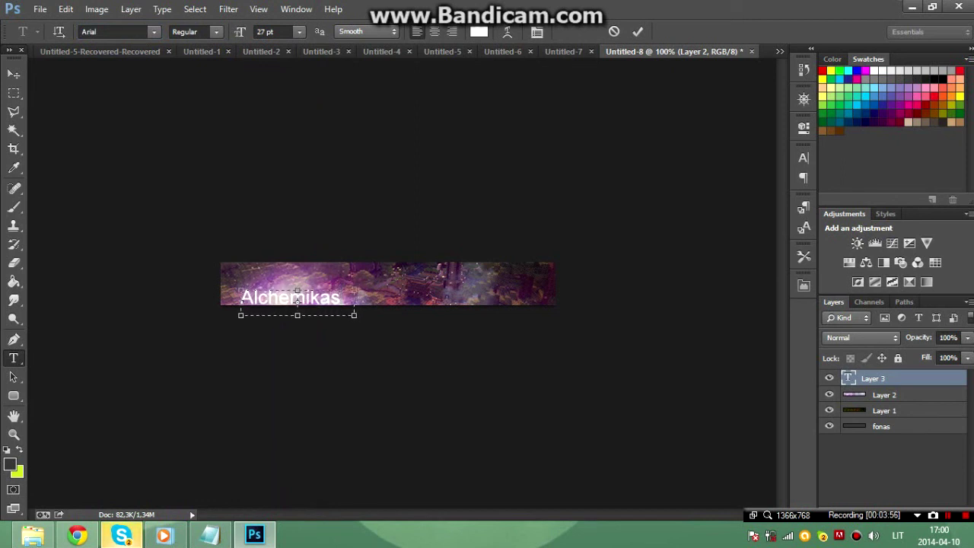
pyautogui.moveTo(298, 300); pyautogui.dragTo(296, 298)
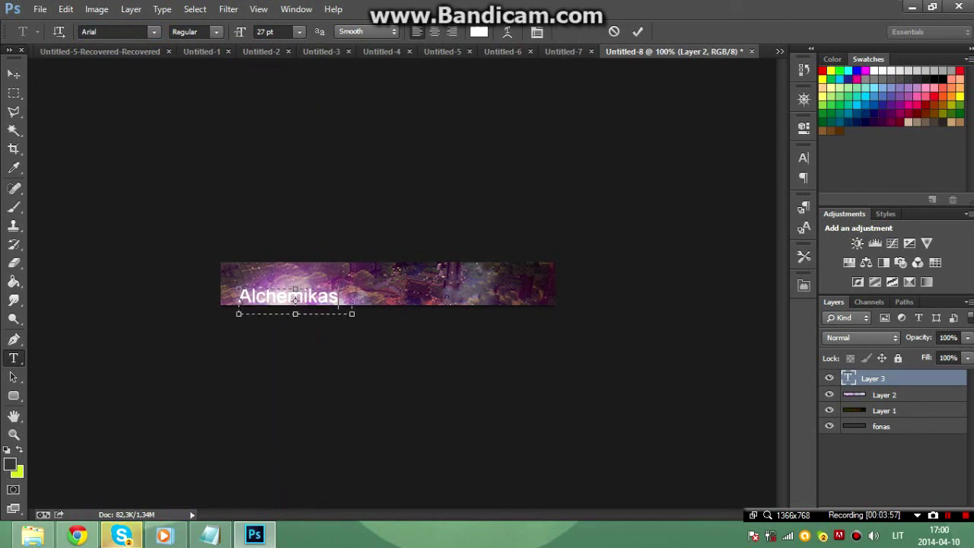
pyautogui.click(637, 31)
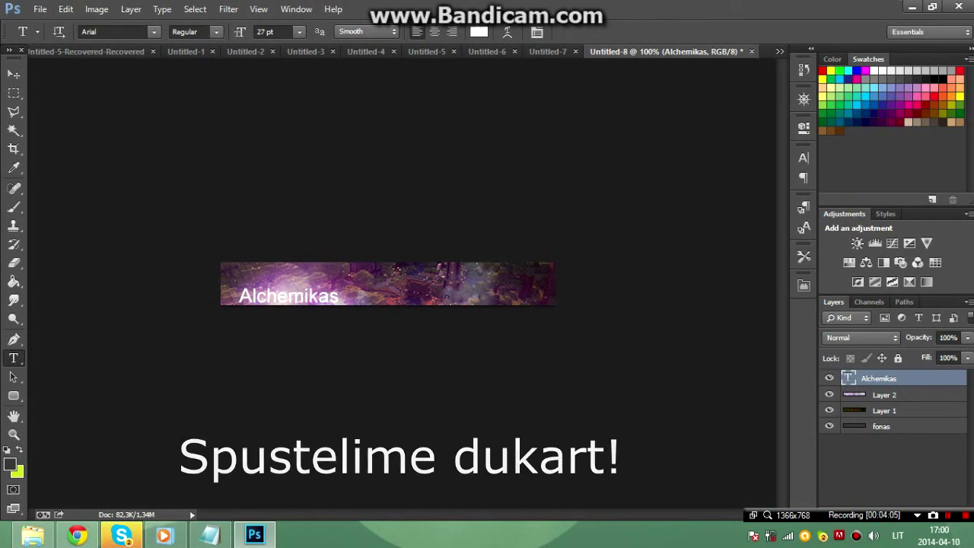
pyautogui.doubleClick(936, 378)
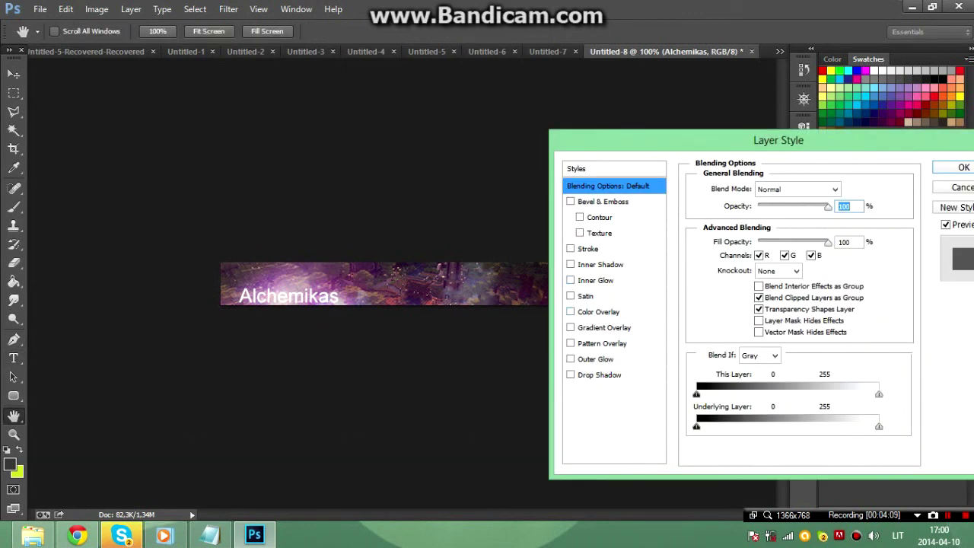
# Give Alchemikas a black Normal-mode Outer Glow with spread 100, size 2 and opacity about 59%
pyautogui.click(571, 375)
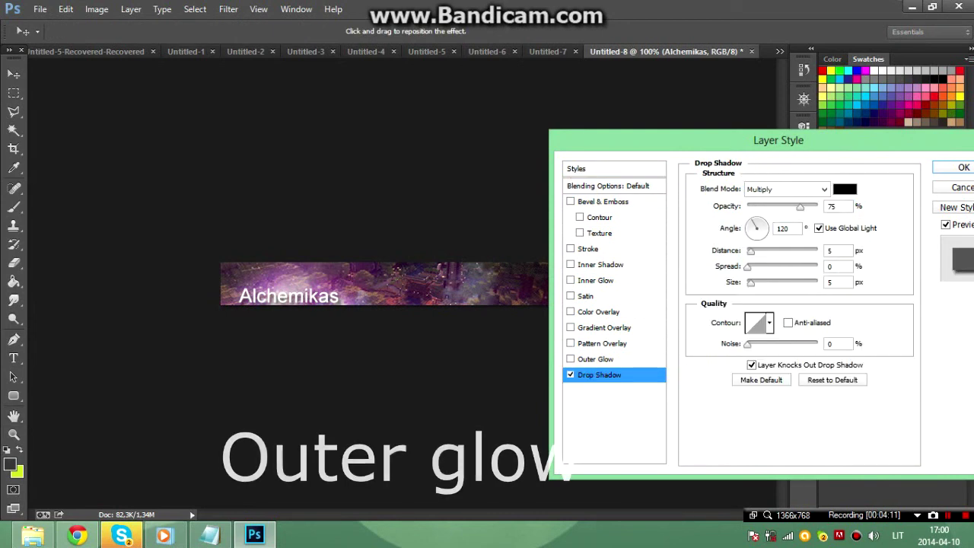
pyautogui.click(570, 358)
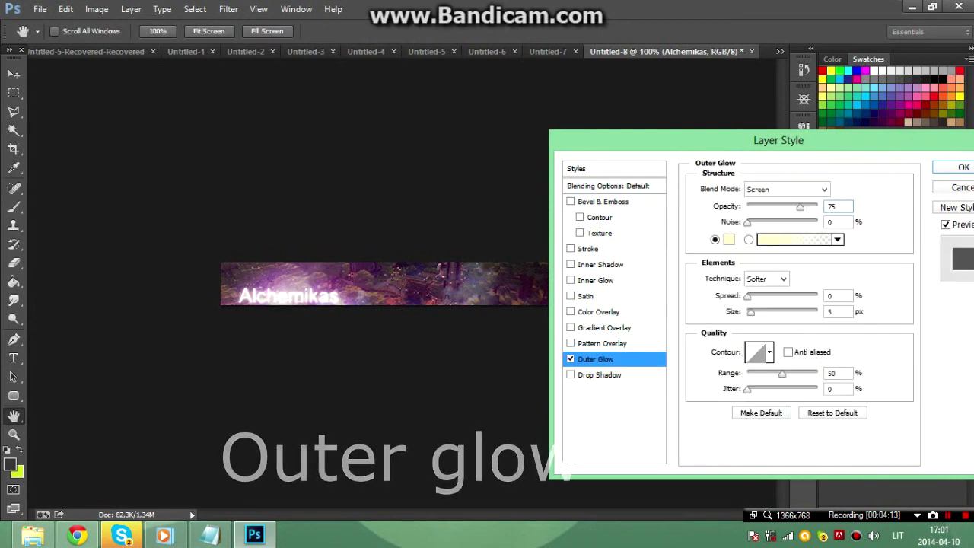
pyautogui.click(728, 239)
pyautogui.write('000000')
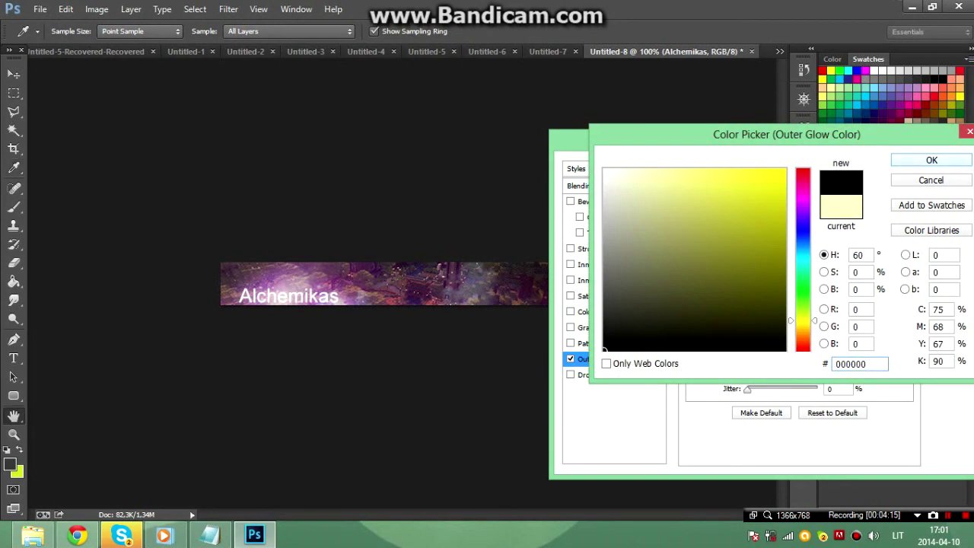
pyautogui.click(931, 160)
pyautogui.click(788, 189)
pyautogui.click(758, 7)
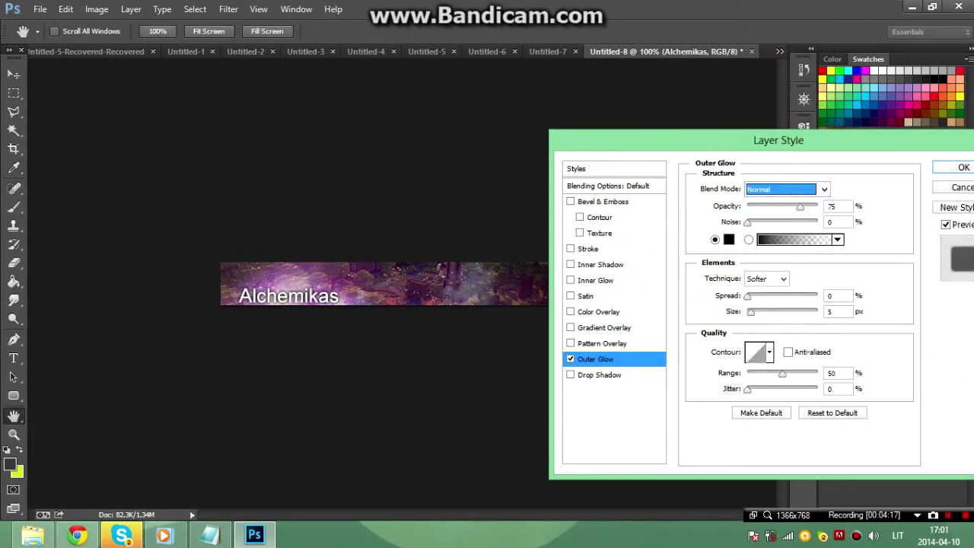
pyautogui.moveTo(747, 295); pyautogui.dragTo(817, 295)
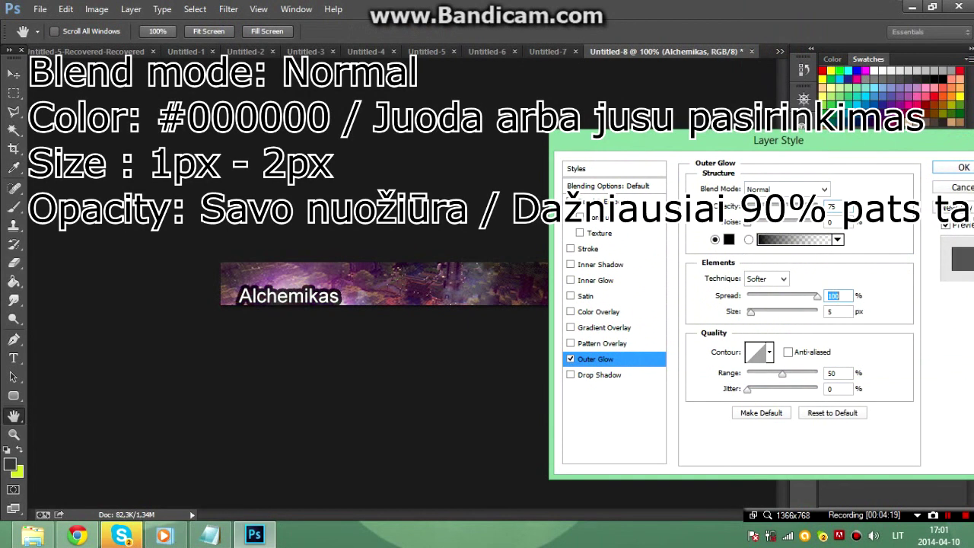
pyautogui.press('Tab')
pyautogui.write('2')
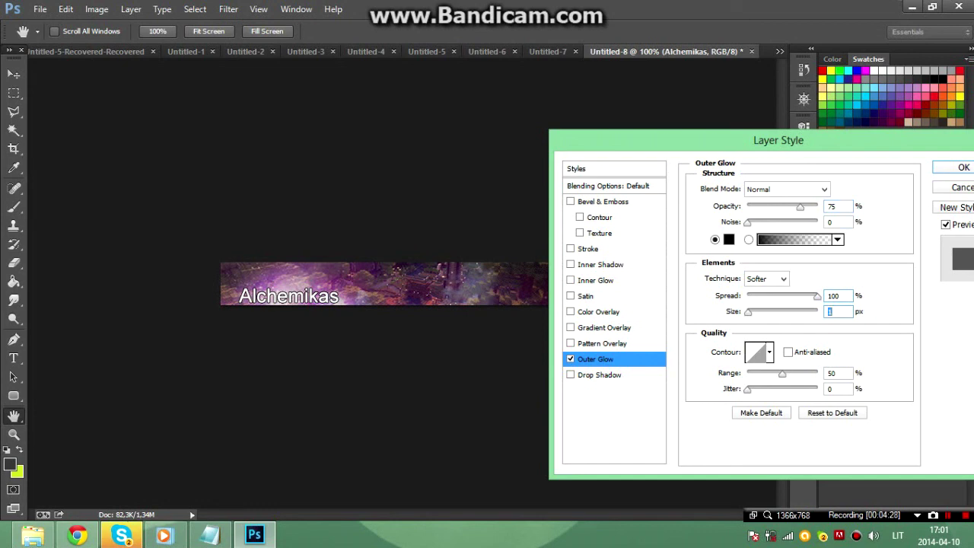
pyautogui.press('Down')
pyautogui.press('Down')
pyautogui.press('Down')
pyautogui.press('Return')
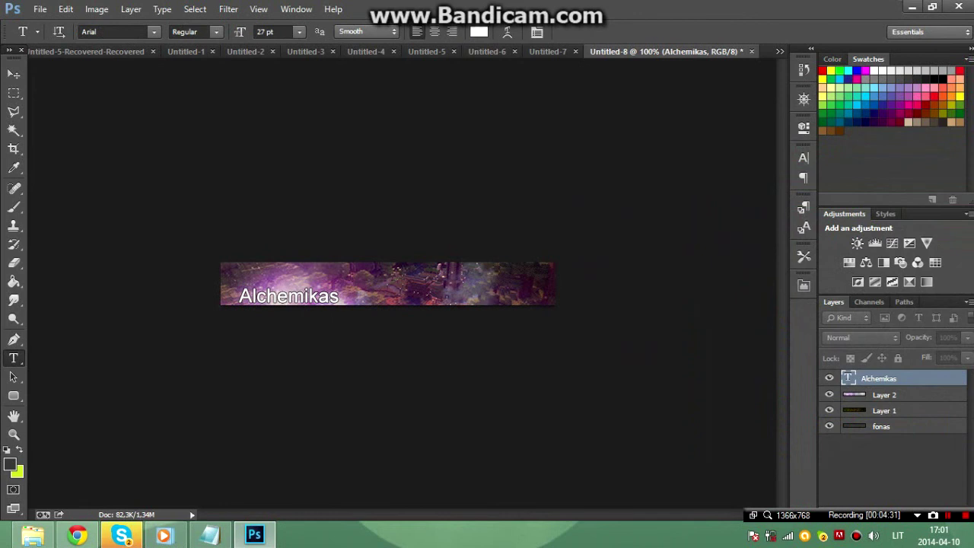
# Lower the Alchemikas layer opacity to 71% and bring the galaxy wallpaper back up in Chrome
pyautogui.click(968, 337)
pyautogui.moveTo(963, 354); pyautogui.dragTo(952, 354)
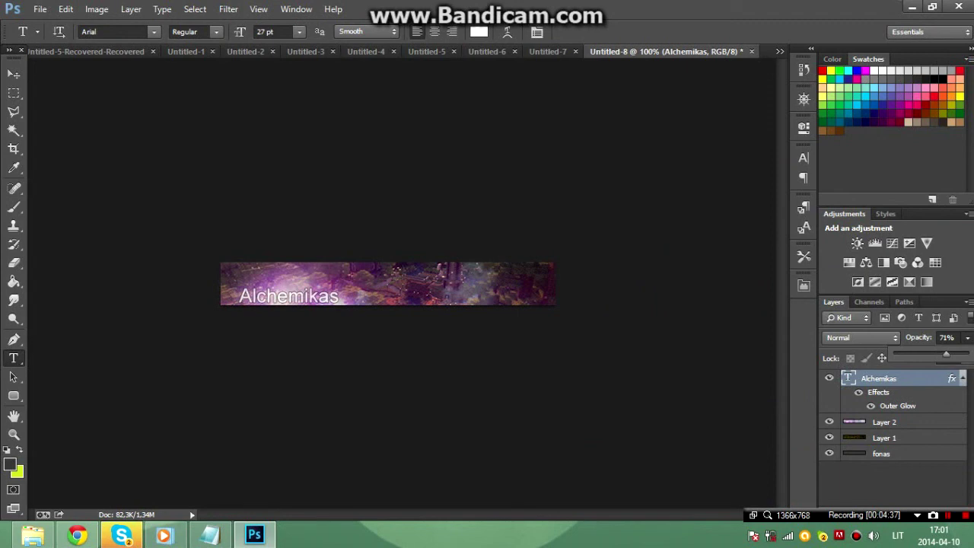
pyautogui.hotkey('alt', 'Tab')
pyautogui.hotkey('alt', 'Left')
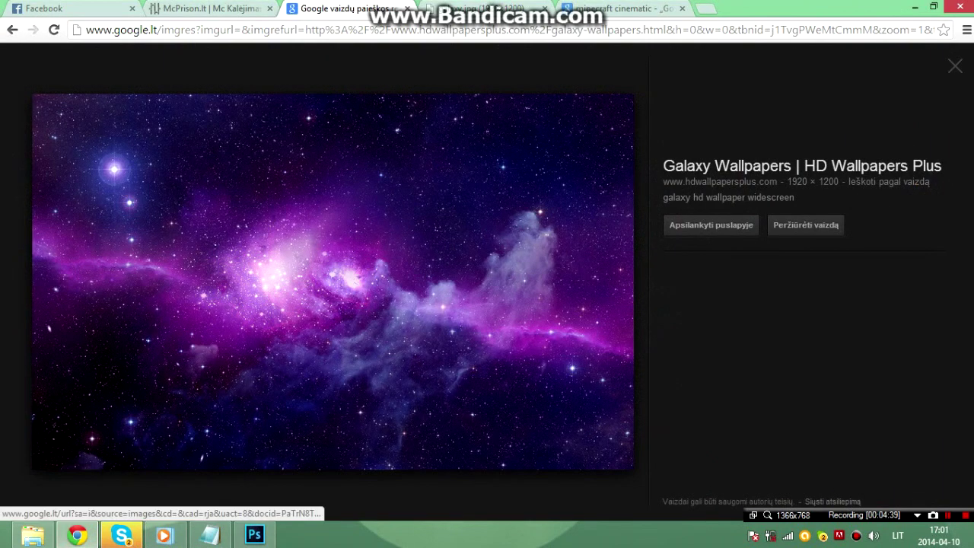
# Return to the Galaxy Wallpaper results and search Google Images for lightning ('Lightining')
pyautogui.click(12, 30)
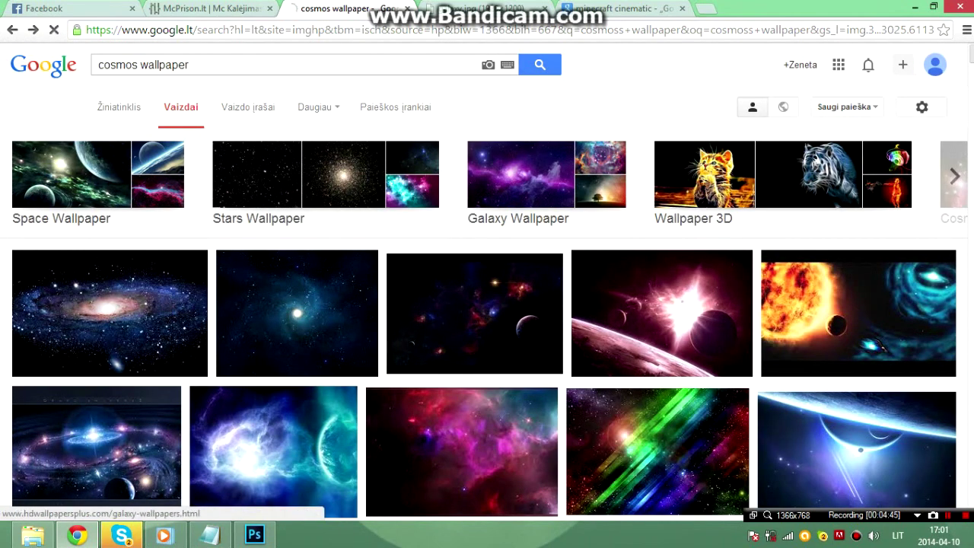
pyautogui.click(546, 179)
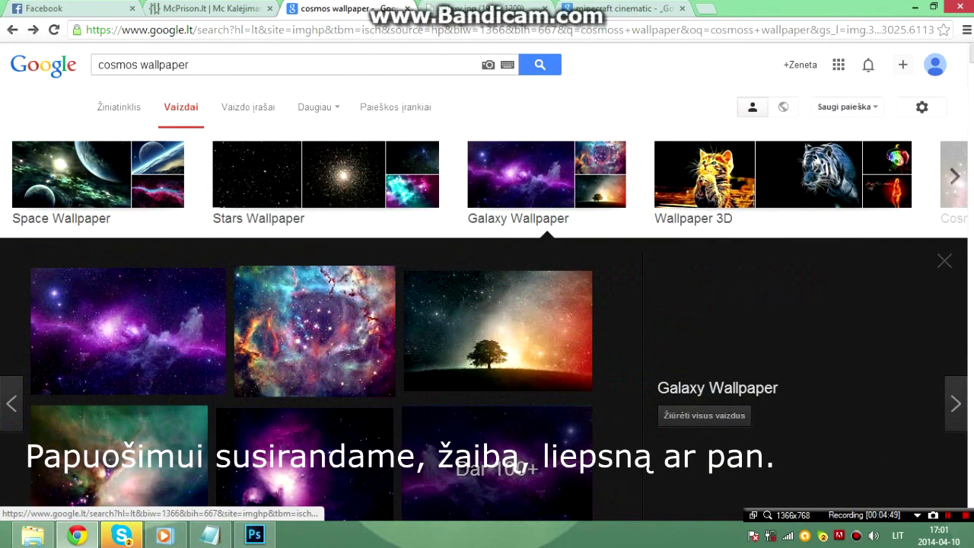
pyautogui.tripleClick(144, 65)
pyautogui.write('Lightining')
pyautogui.press('Return')
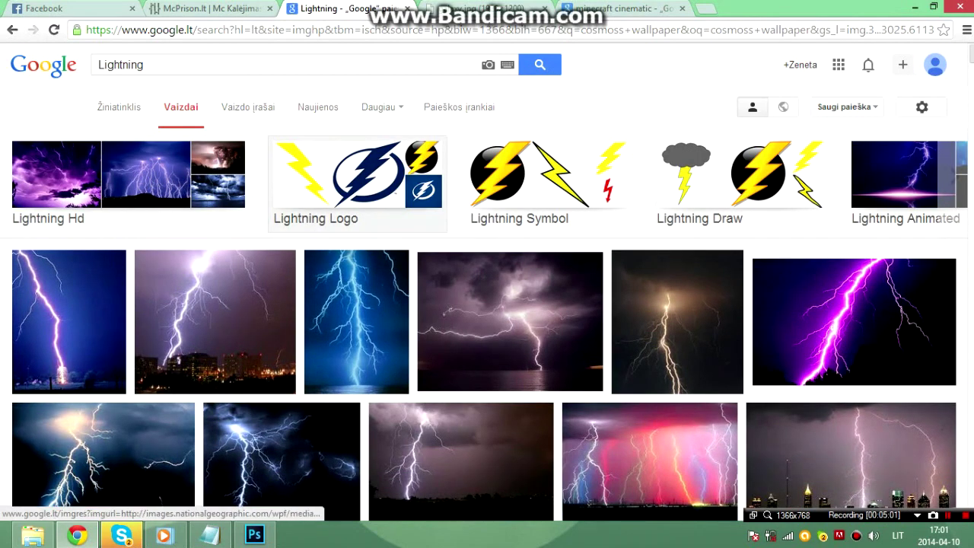
# Preview the purple storm, golden bolt and related lightning photos, ending on a white bolt on black
pyautogui.scroll(-3, 357, 182)
pyautogui.scroll(2, 669, 289)
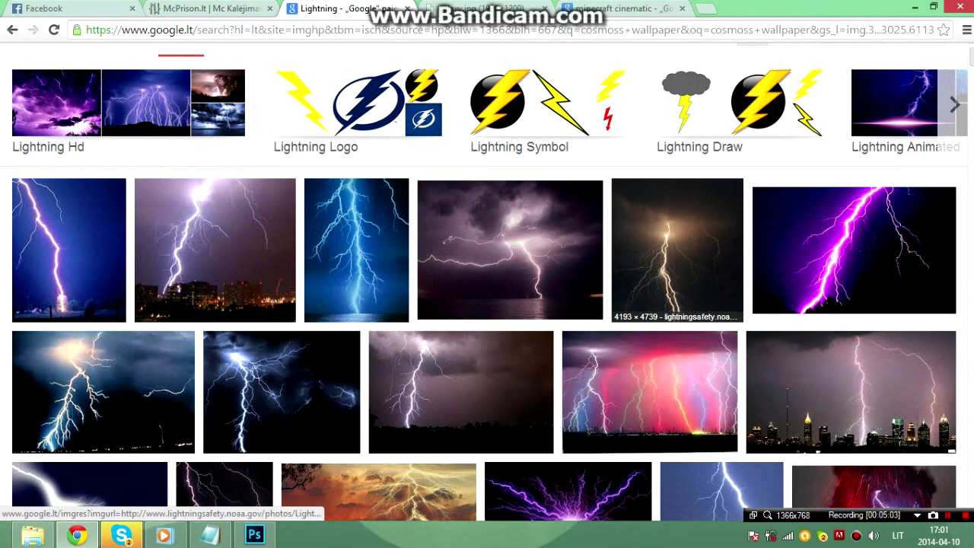
pyautogui.click(533, 251)
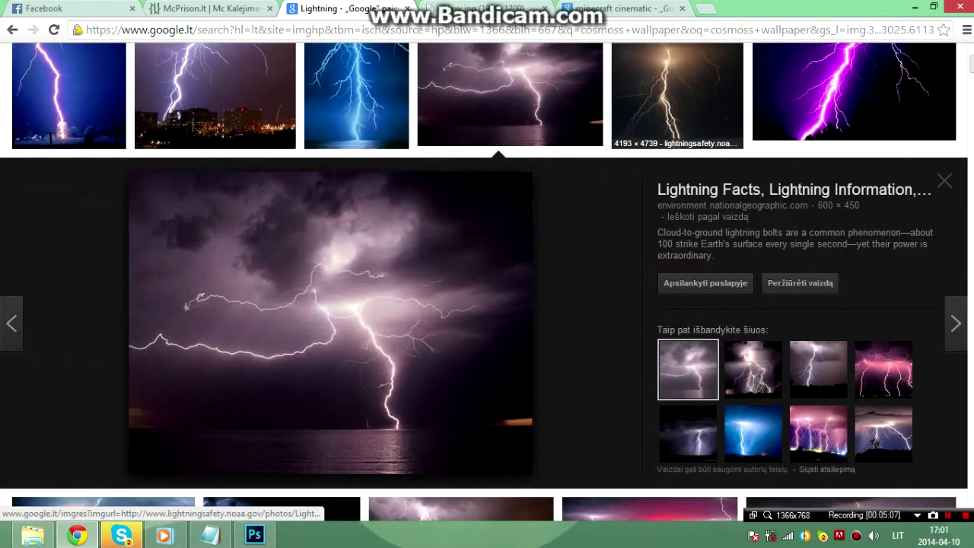
pyautogui.click(673, 96)
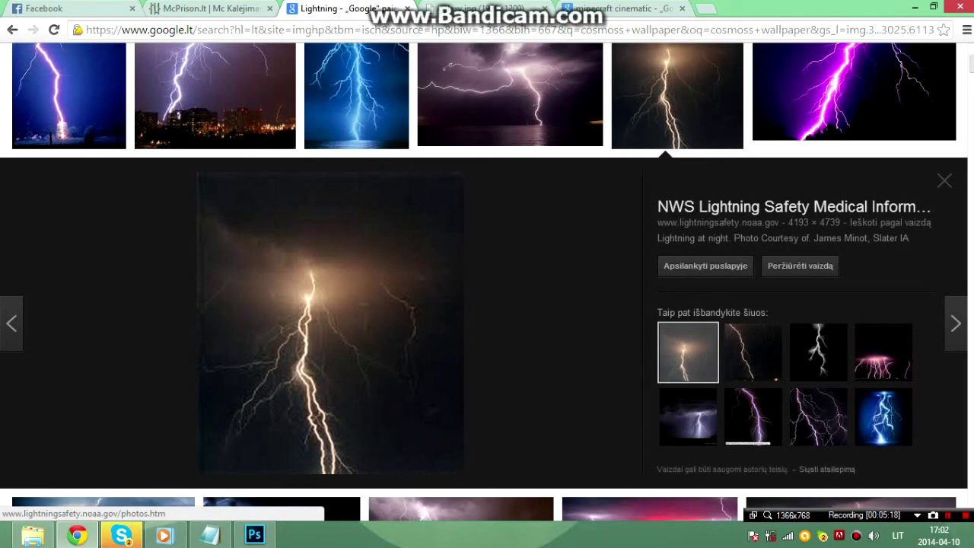
pyautogui.click(753, 352)
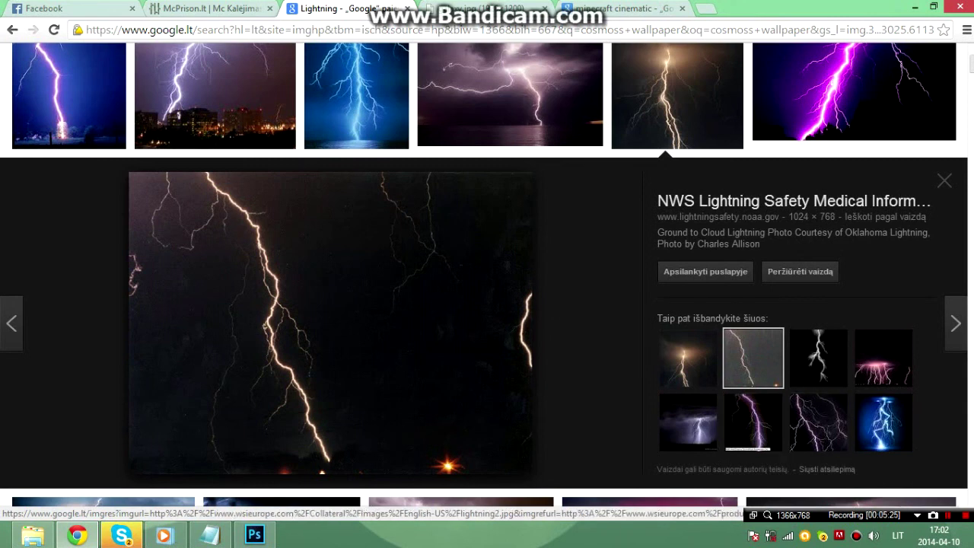
pyautogui.click(818, 358)
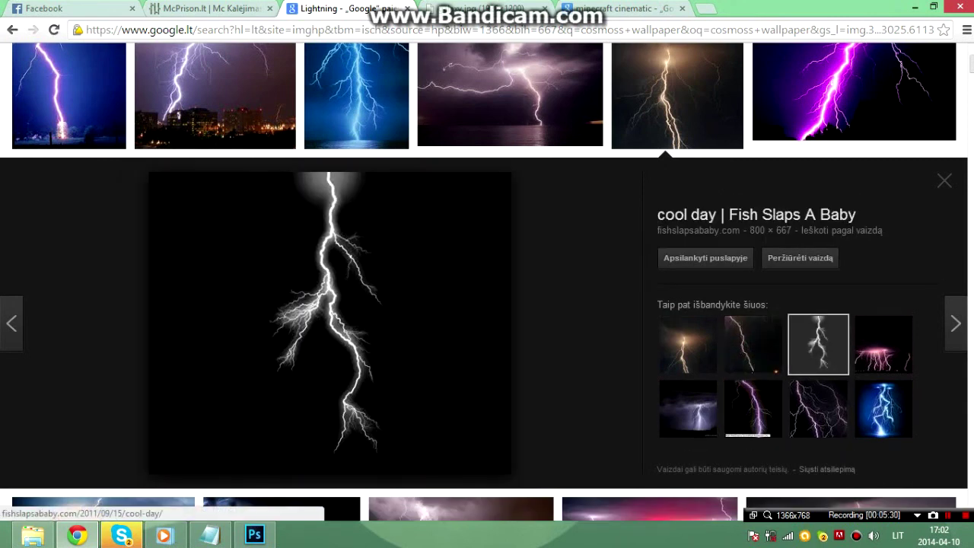
# Scroll through the lightning results and select the search text to replace it
pyautogui.scroll(-3, 487, 305)
pyautogui.scroll(-2, 487, 304)
pyautogui.scroll(-4, 487, 305)
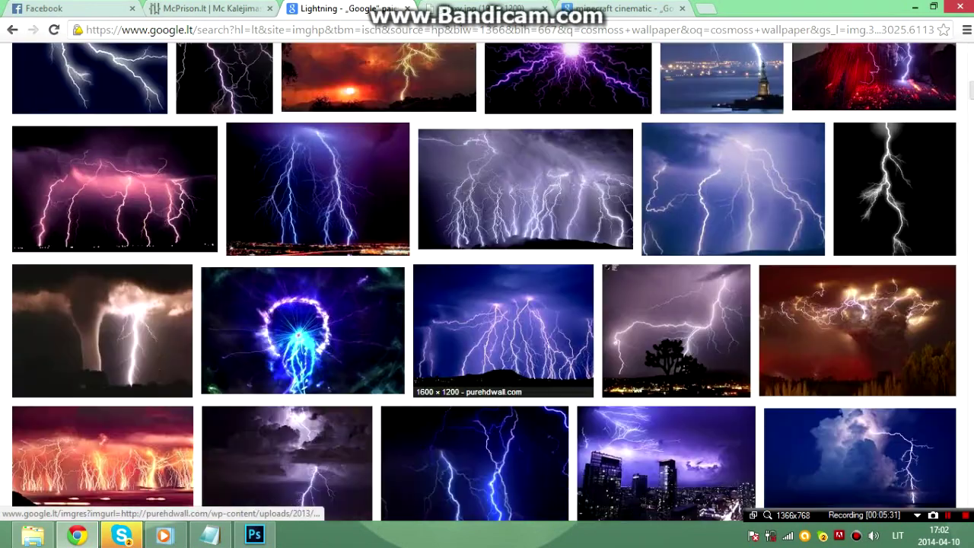
pyautogui.scroll(9, 487, 304)
pyautogui.scroll(3, 487, 304)
pyautogui.doubleClick(122, 65)
# Search Google Images for 'fire' and scroll the flame results
pyautogui.write('fire')
pyautogui.press('Return')
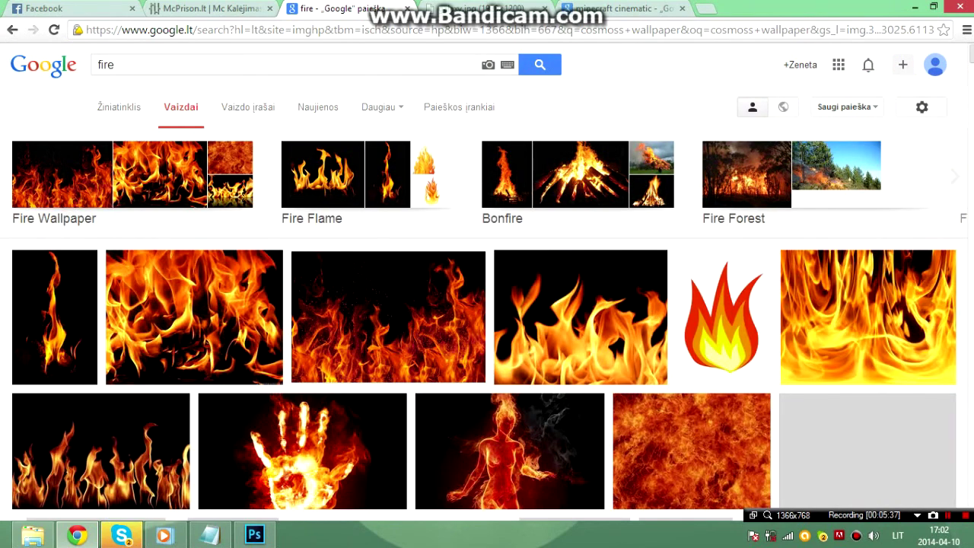
pyautogui.scroll(-2, 153, 342)
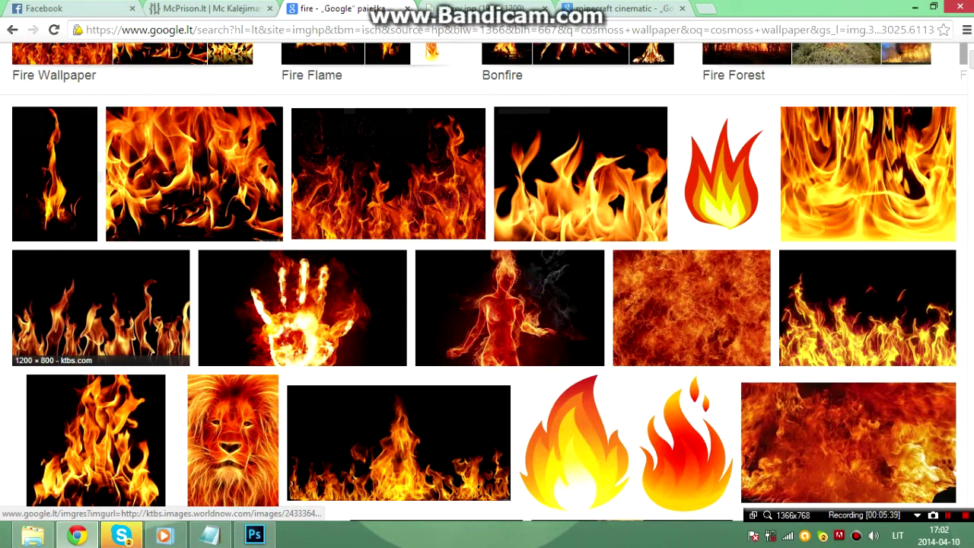
# Copy the tall Wikipedia flame photo from its preview and return to the Photoshop banner
pyautogui.click(54, 190)
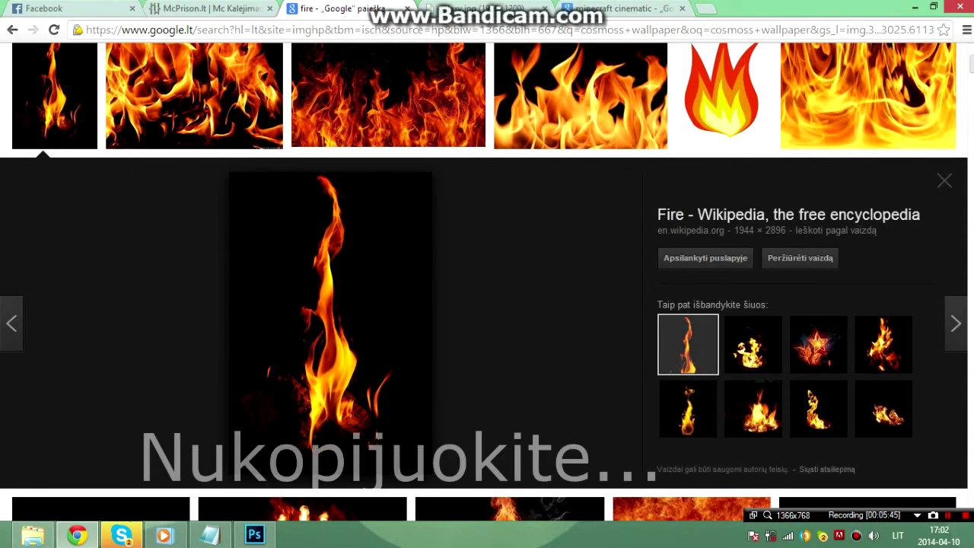
pyautogui.rightClick(358, 132)
pyautogui.click(411, 263)
pyautogui.hotkey('alt', 'Tab')
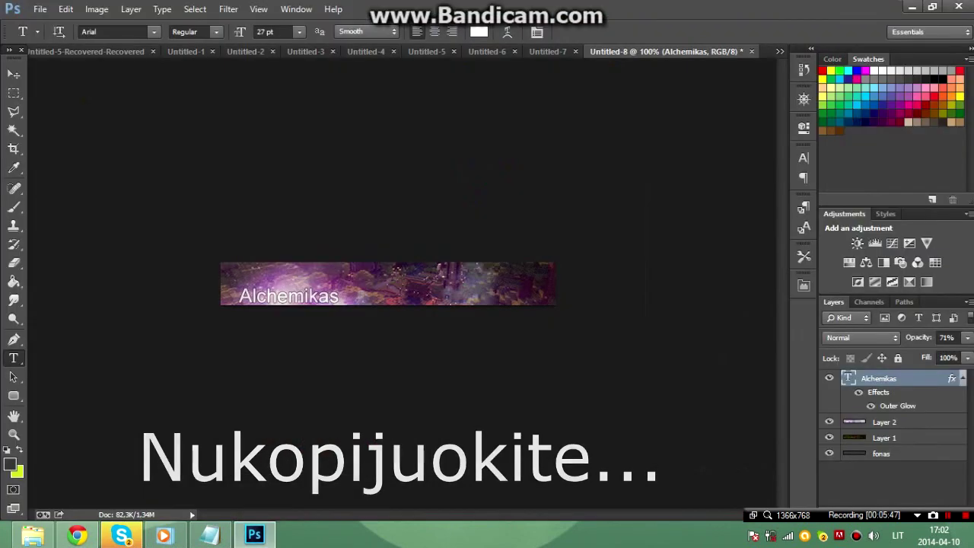
# Paste the flame image as Layer 3 with its blend mode set to Screen
pyautogui.hotkey('ctrl', 'v')
pyautogui.click(862, 337)
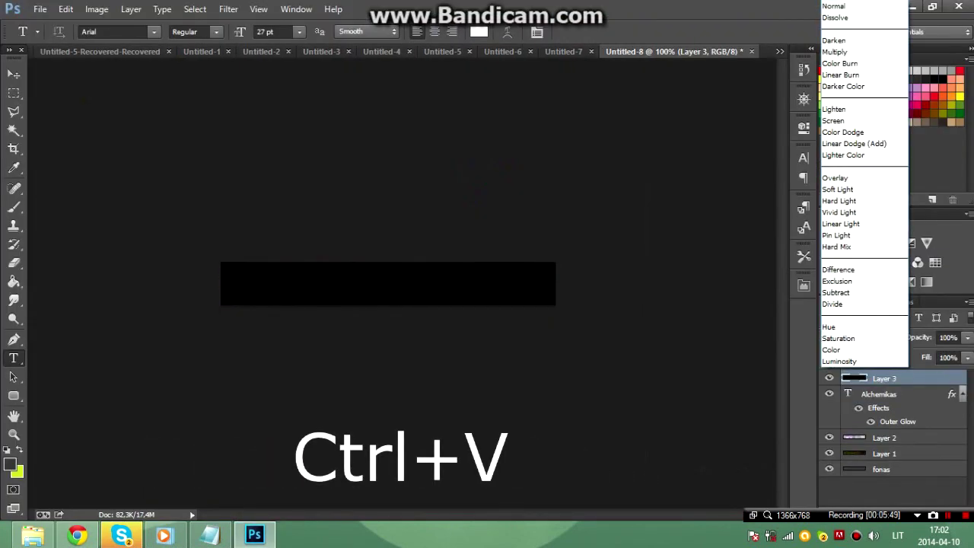
pyautogui.click(845, 131)
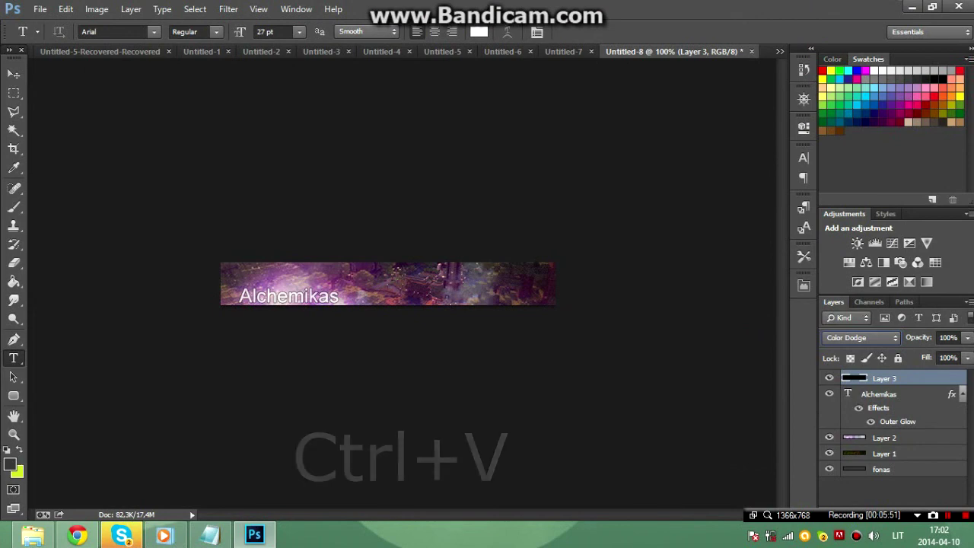
pyautogui.click(862, 337)
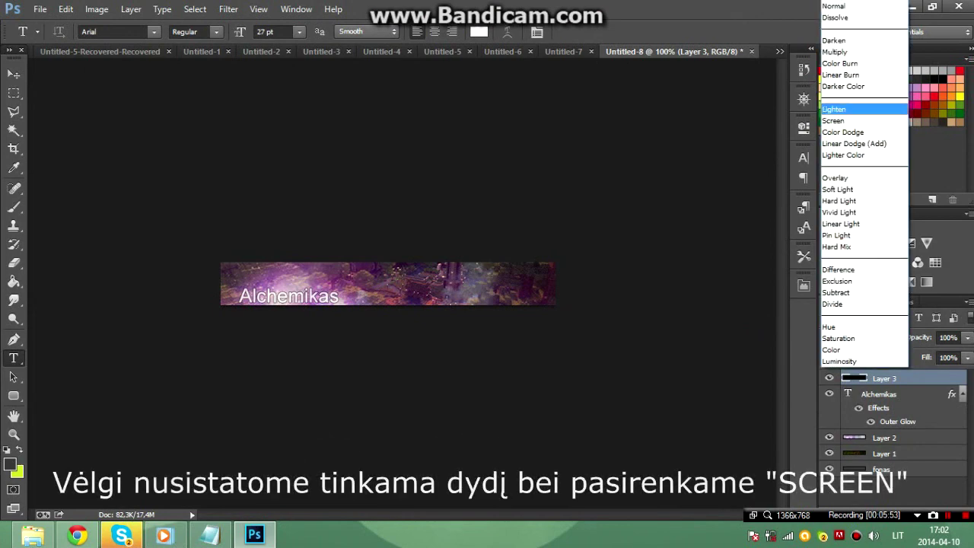
pyautogui.click(845, 108)
# Move the fire layer up and left into place, then add another fire copy as Layer 4
pyautogui.press('v')
pyautogui.moveTo(410, 363); pyautogui.dragTo(457, 306)
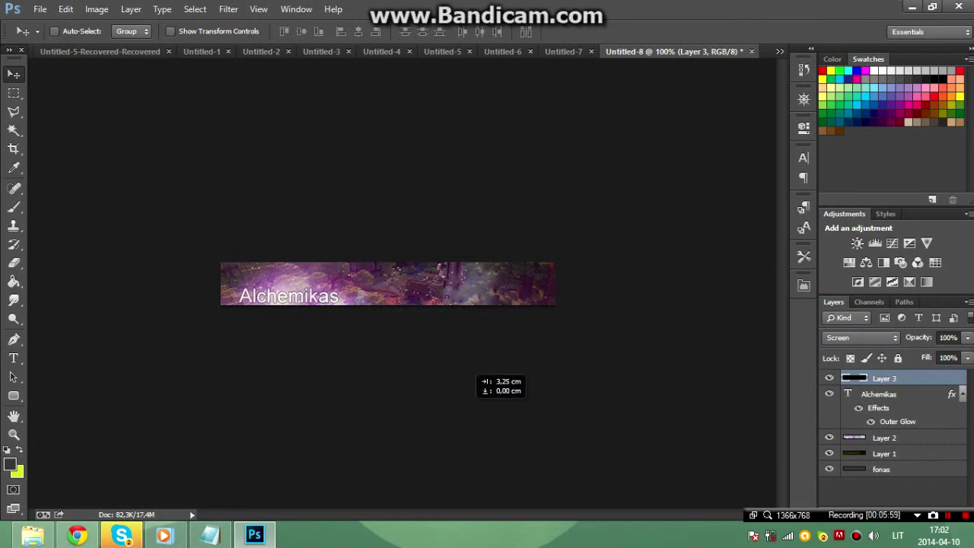
pyautogui.moveTo(457, 306); pyautogui.dragTo(399, 193)
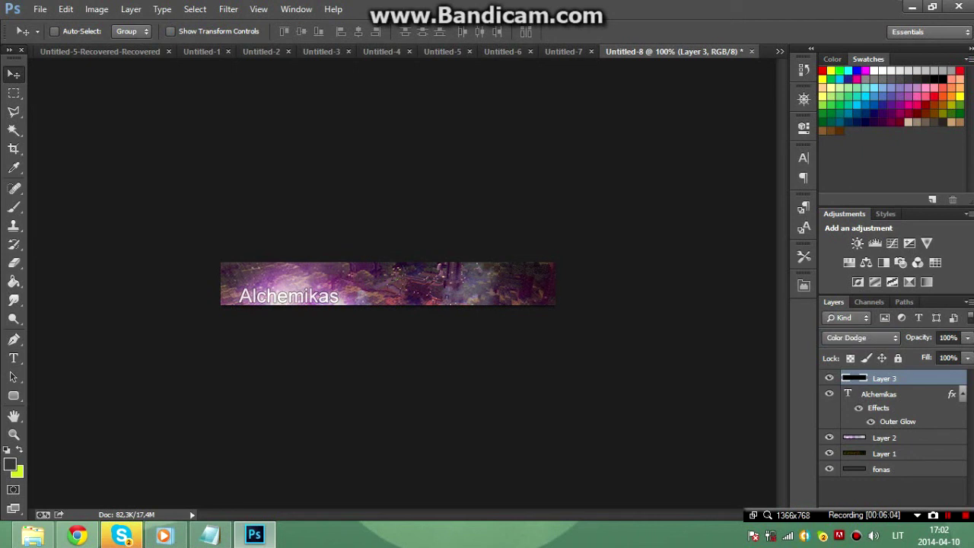
pyautogui.hotkey('ctrl', 'j')
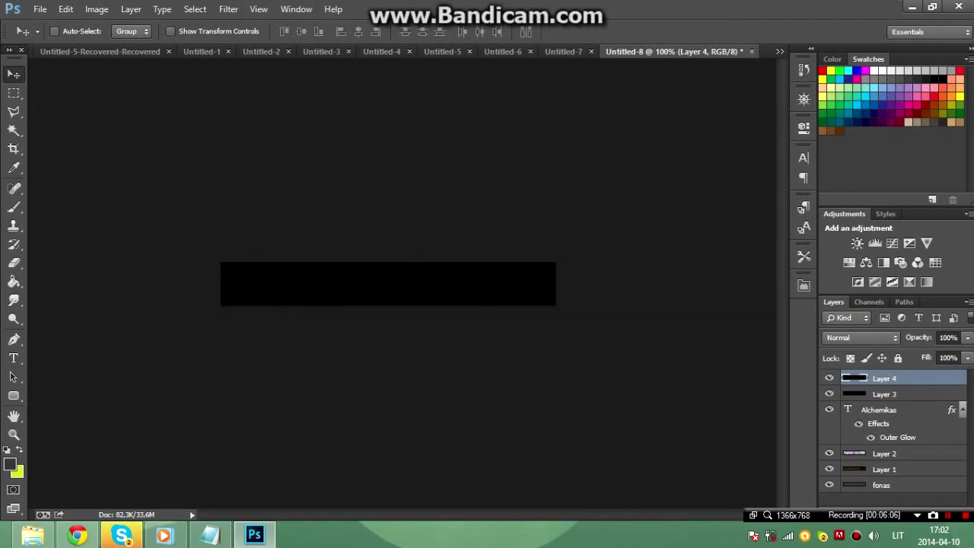
# Screen-blend Layer 4 and drag its orange glow onto the banner
pyautogui.click(862, 337)
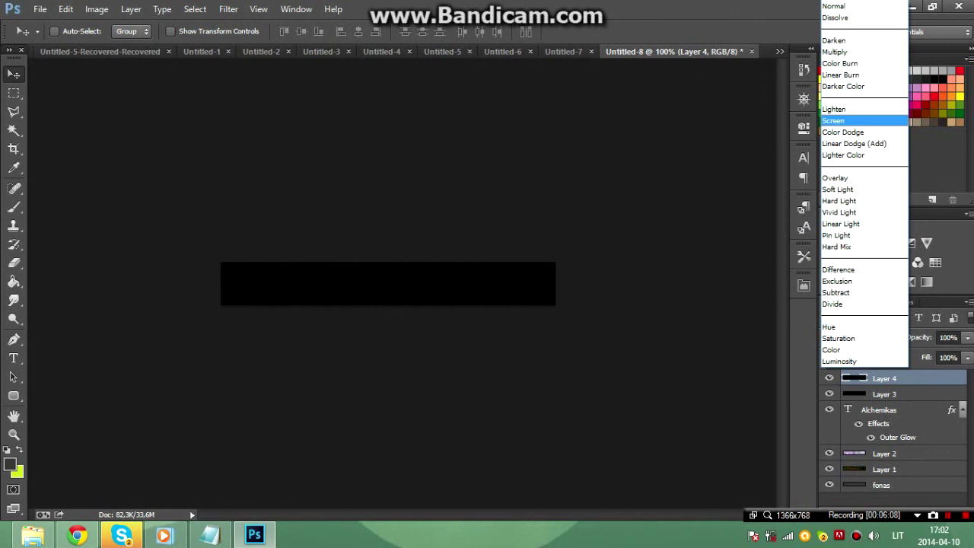
pyautogui.press('Return')
pyautogui.moveTo(583, 329)
pyautogui.mouseDown()
pyautogui.moveTo(238, 310)
pyautogui.moveTo(494, 396)
pyautogui.moveTo(535, 378)
pyautogui.moveTo(374, 146)
pyautogui.moveTo(362, 93)
pyautogui.mouseUp()
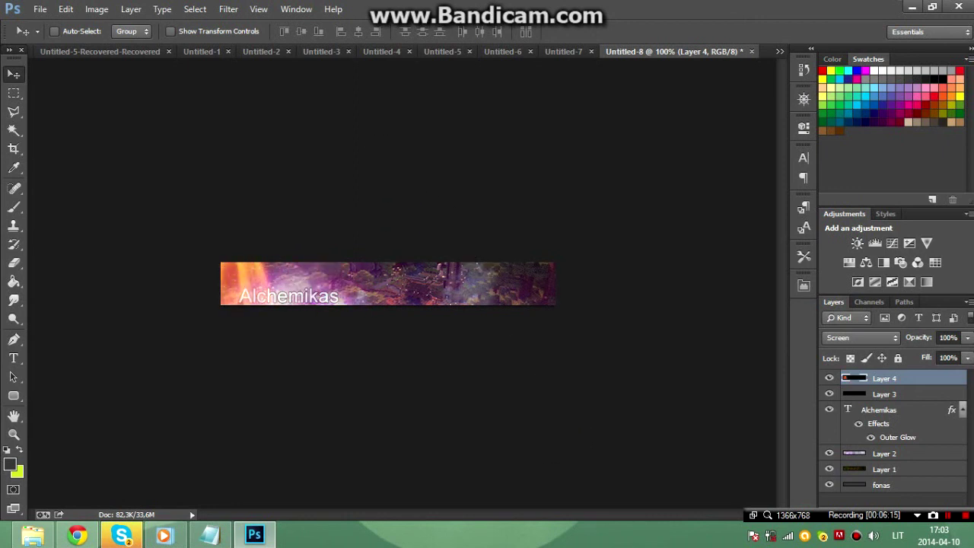
# Transform the glow right and up behind Alchemikas's left side, then add a third fire layer
pyautogui.hotkey('ctrl', 't')
pyautogui.moveTo(243, 283)
pyautogui.mouseDown()
pyautogui.moveTo(251, 270)
pyautogui.moveTo(315, 259)
pyautogui.moveTo(258, 221)
pyautogui.moveTo(278, 194)
pyautogui.moveTo(317, 193)
pyautogui.moveTo(302, 196)
pyautogui.mouseUp()
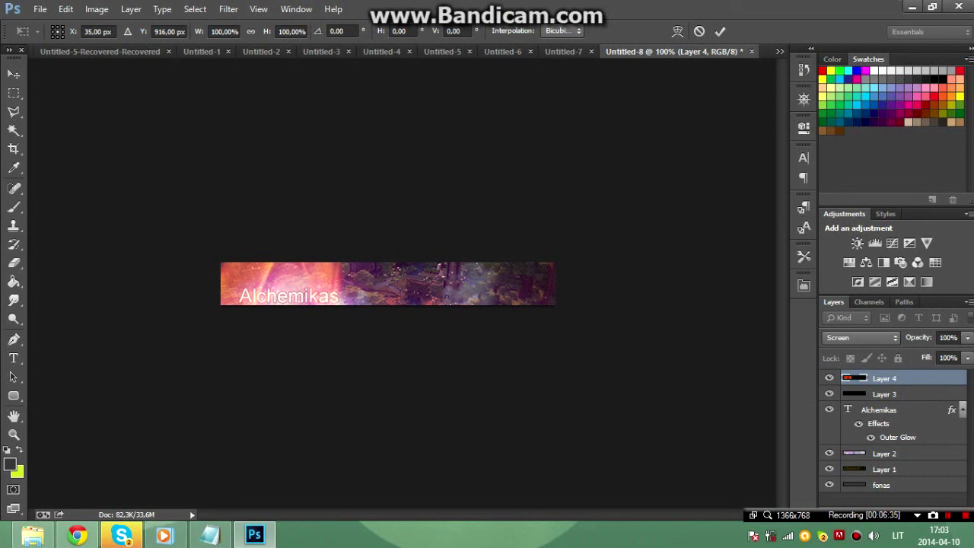
pyautogui.moveTo(364, 329); pyautogui.dragTo(385, 274)
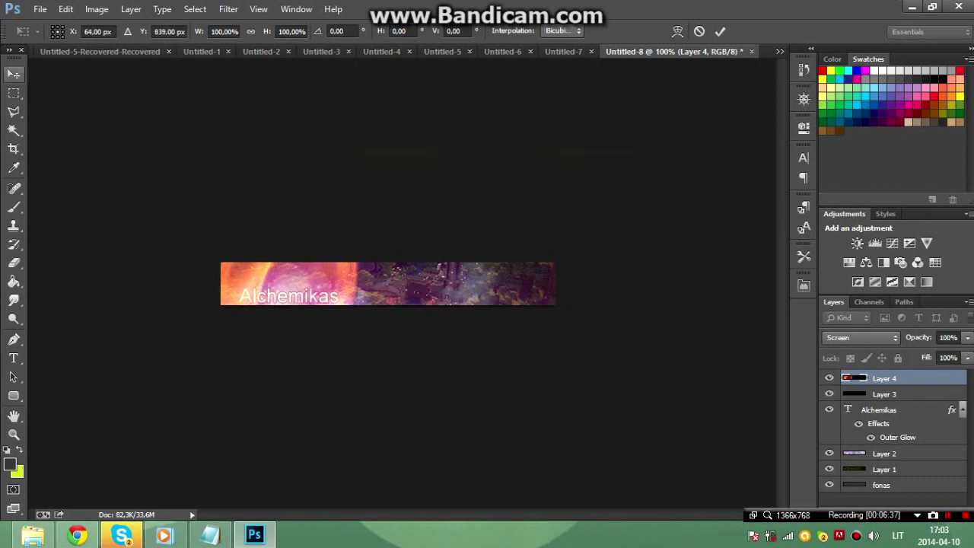
pyautogui.press('v')
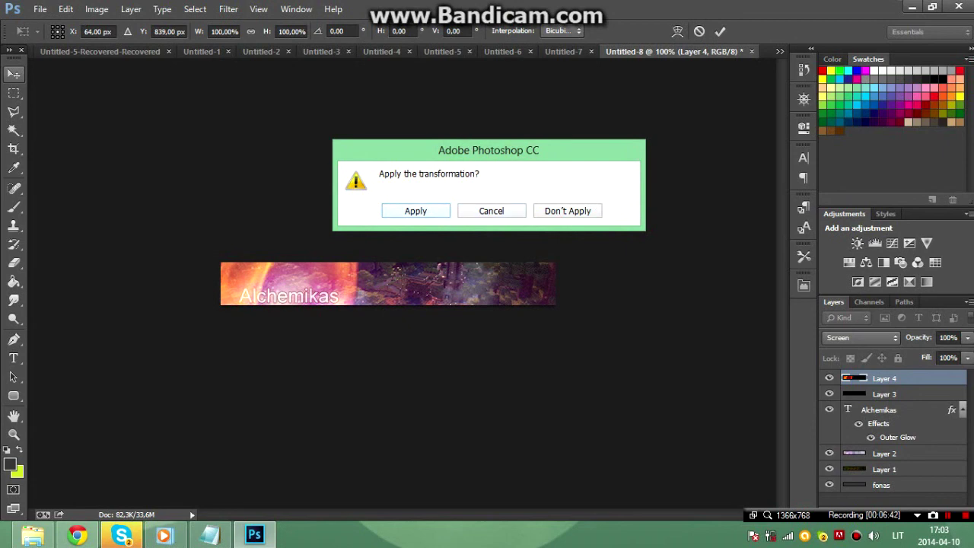
pyautogui.press('Return')
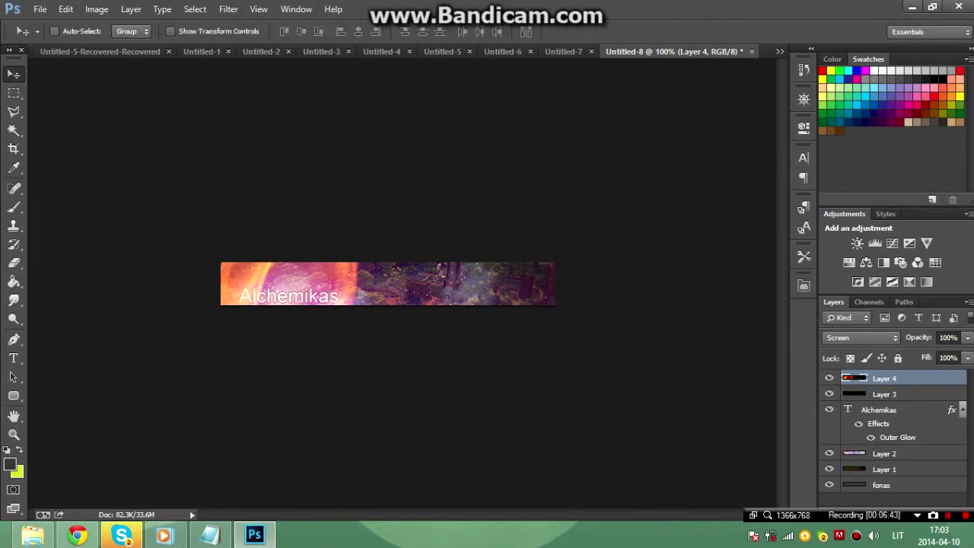
pyautogui.hotkey('ctrl', 'shift', 'alt', 'n')
pyautogui.hotkey('alt', 'BackSpace')
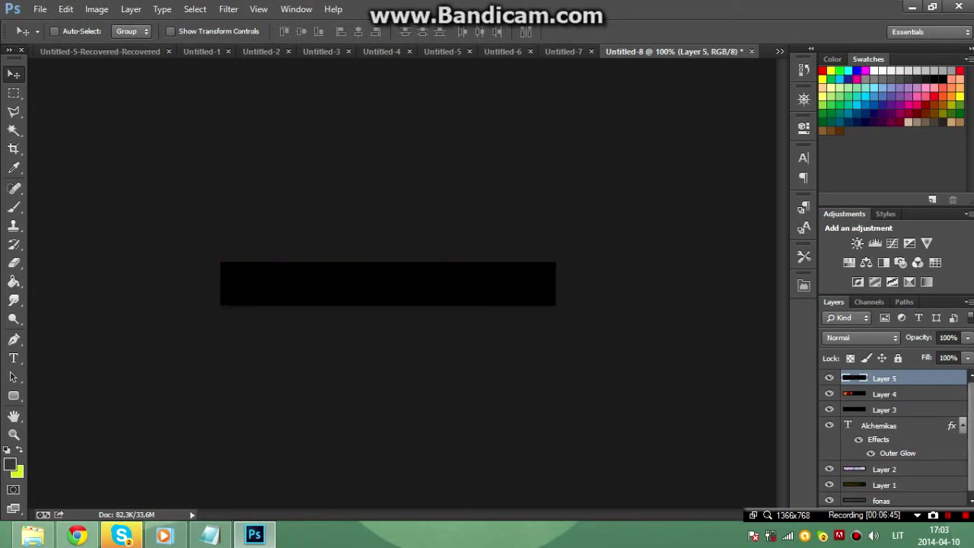
# Shrink Layer 5's fire into a narrow strip and rotate it about 90 degrees
pyautogui.hotkey('ctrl', 't')
pyautogui.moveTo(221, 263)
pyautogui.mouseDown()
pyautogui.moveTo(150, 141)
pyautogui.moveTo(111, 128)
pyautogui.mouseUp()
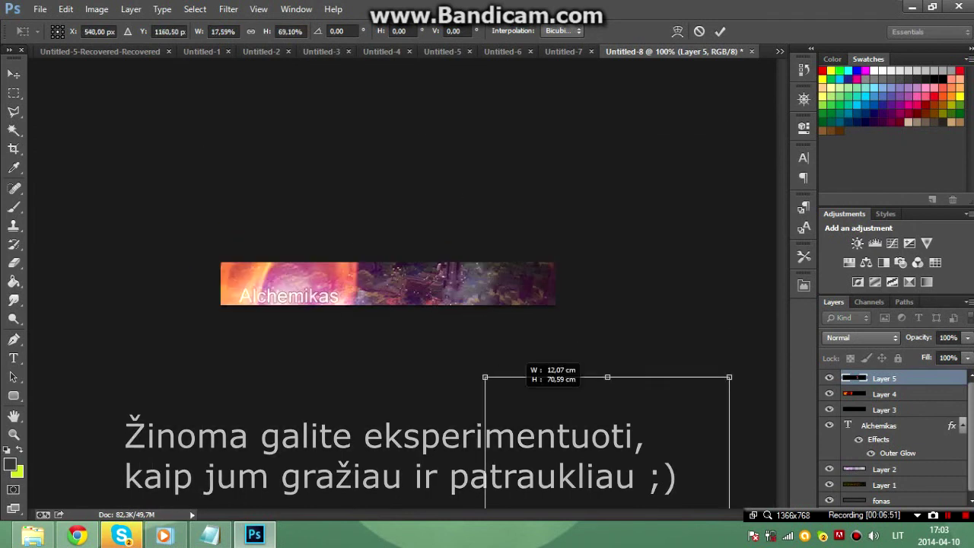
pyautogui.moveTo(111, 127)
pyautogui.mouseDown()
pyautogui.moveTo(183, 138)
pyautogui.moveTo(165, 85)
pyautogui.mouseUp()
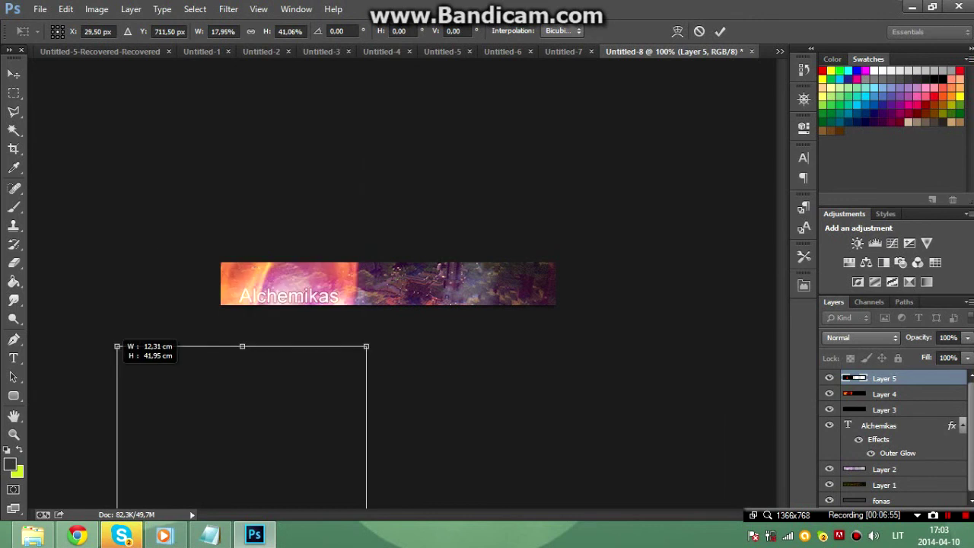
pyautogui.moveTo(165, 85)
pyautogui.mouseDown()
pyautogui.moveTo(278, 493)
pyautogui.moveTo(282, 102)
pyautogui.mouseUp()
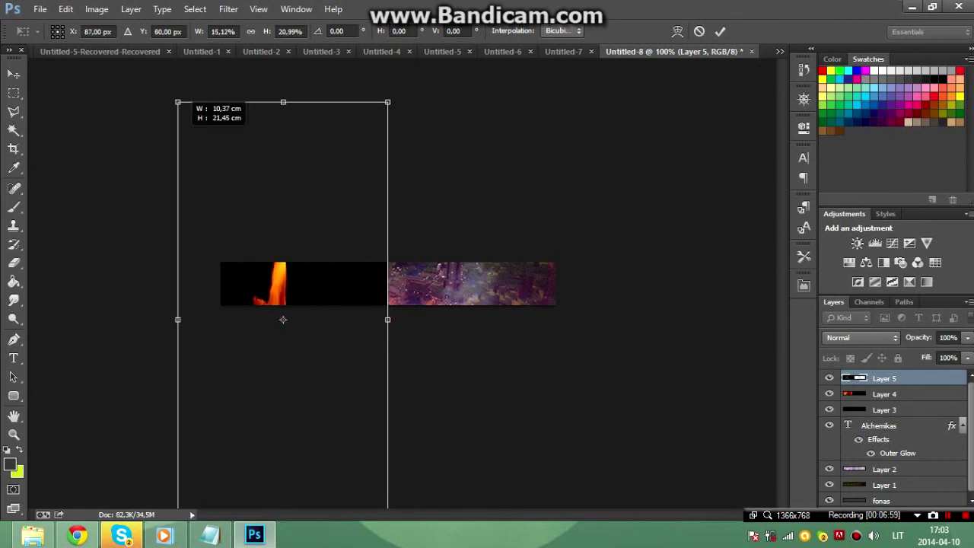
pyautogui.moveTo(249, 510)
pyautogui.mouseDown()
pyautogui.moveTo(307, 198)
pyautogui.moveTo(297, 314)
pyautogui.mouseUp()
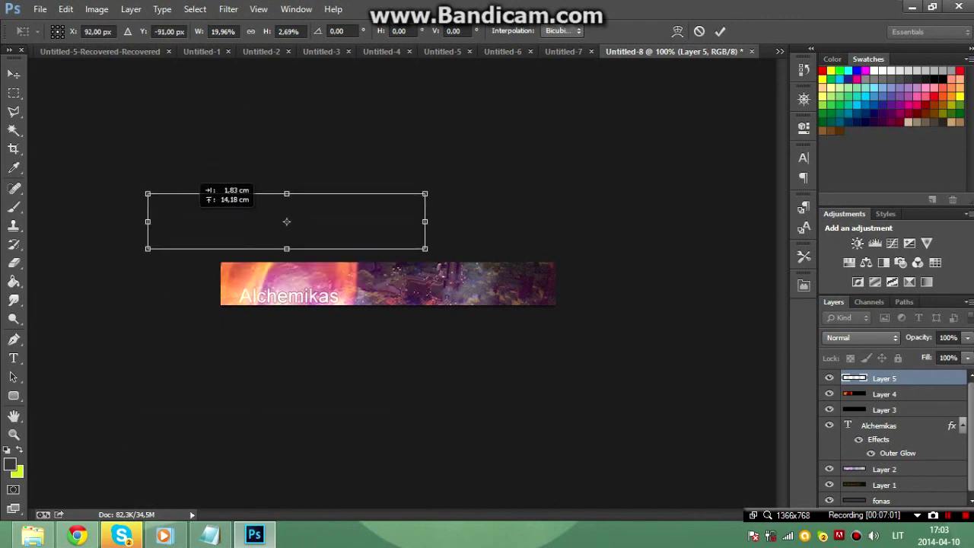
pyautogui.moveTo(434, 287)
pyautogui.mouseDown()
pyautogui.moveTo(259, 250)
pyautogui.moveTo(246, 261)
pyautogui.moveTo(283, 233)
pyautogui.moveTo(279, 262)
pyautogui.moveTo(326, 280)
pyautogui.mouseUp()
pyautogui.moveTo(388, 274); pyautogui.dragTo(464, 388)
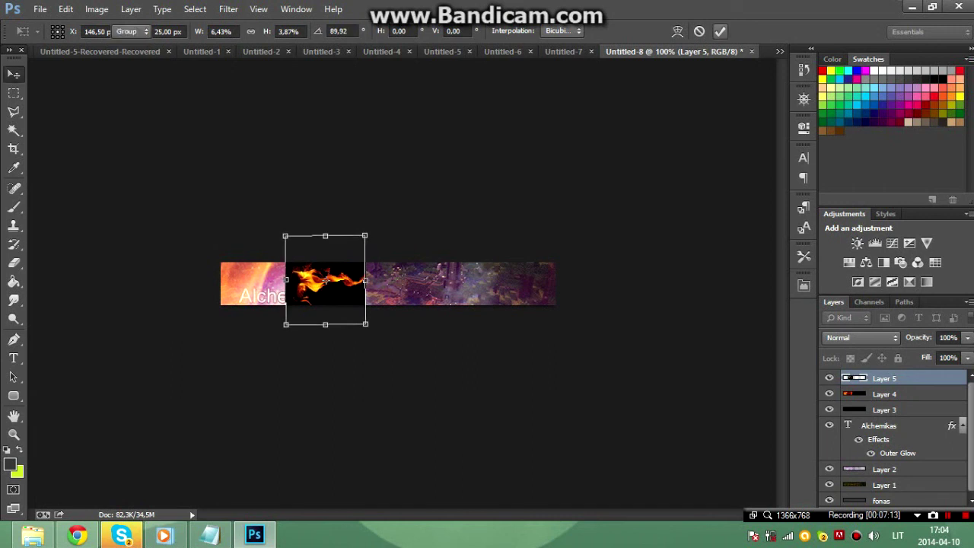
pyautogui.press('Return')
# Screen-blend the flame streak and nudge it just right of Alchemikas
pyautogui.click(863, 337)
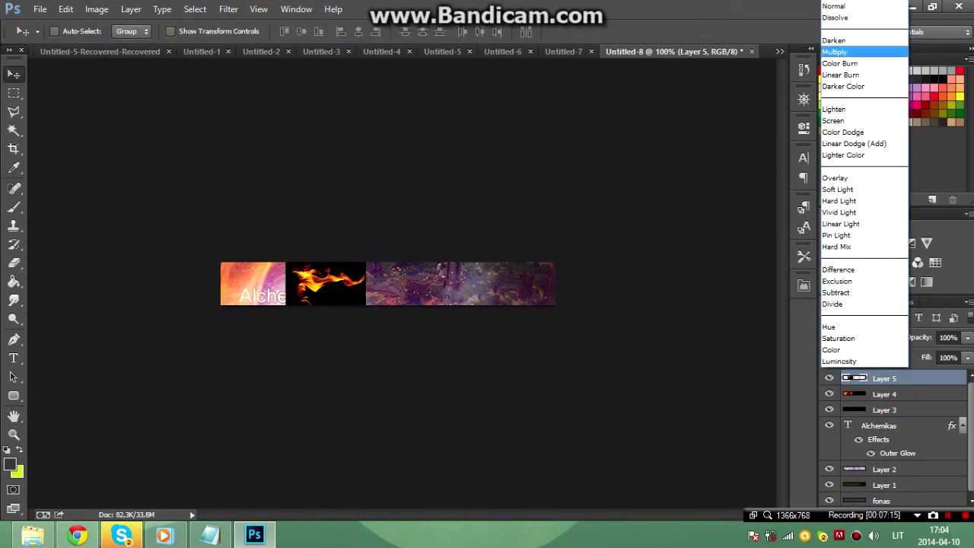
pyautogui.click(833, 121)
pyautogui.moveTo(324, 196); pyautogui.dragTo(367, 219)
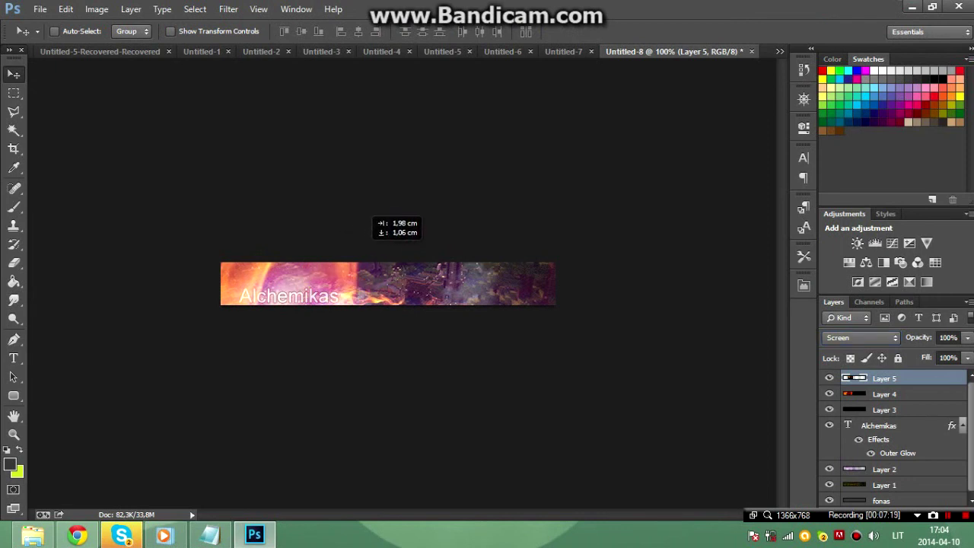
pyautogui.press('Right')
pyautogui.press('Right')
pyautogui.press('Right')
pyautogui.press('Right')
pyautogui.press('Right')
pyautogui.press('Right')
pyautogui.press('Up')
pyautogui.press('Up')
pyautogui.press('Up')
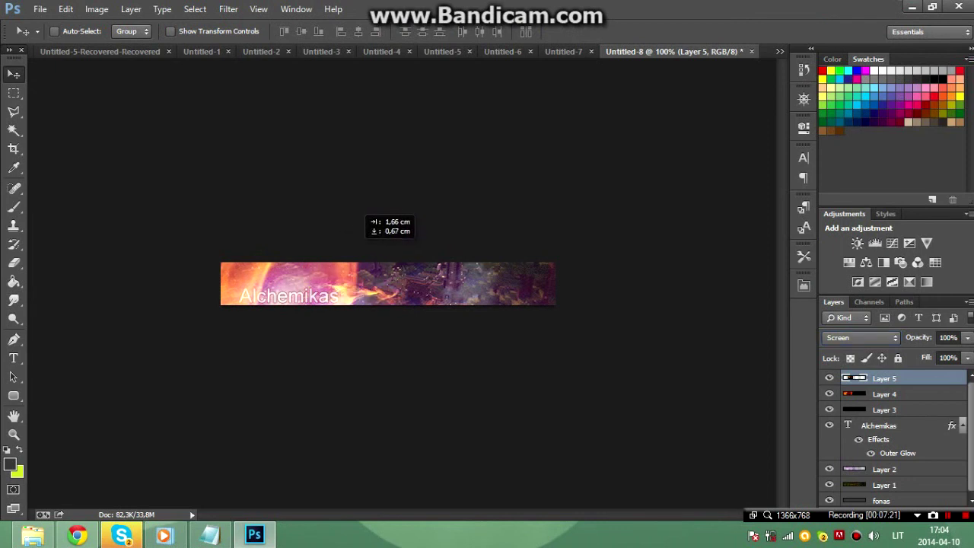
pyautogui.hotkey('alt', '[')
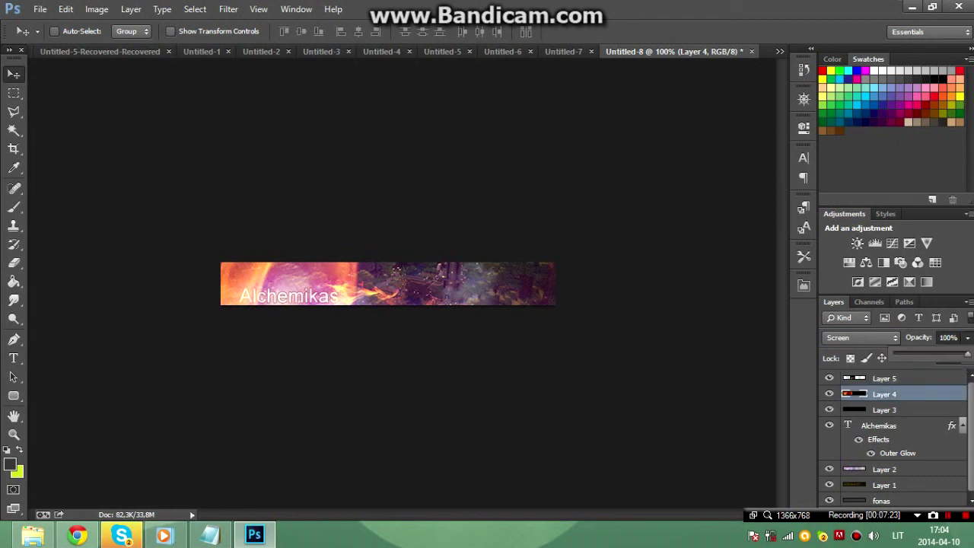
# Fade the Layer 4 orange glow to 53% opacity
pyautogui.press('8')
pyautogui.moveTo(944, 354); pyautogui.dragTo(933, 354)
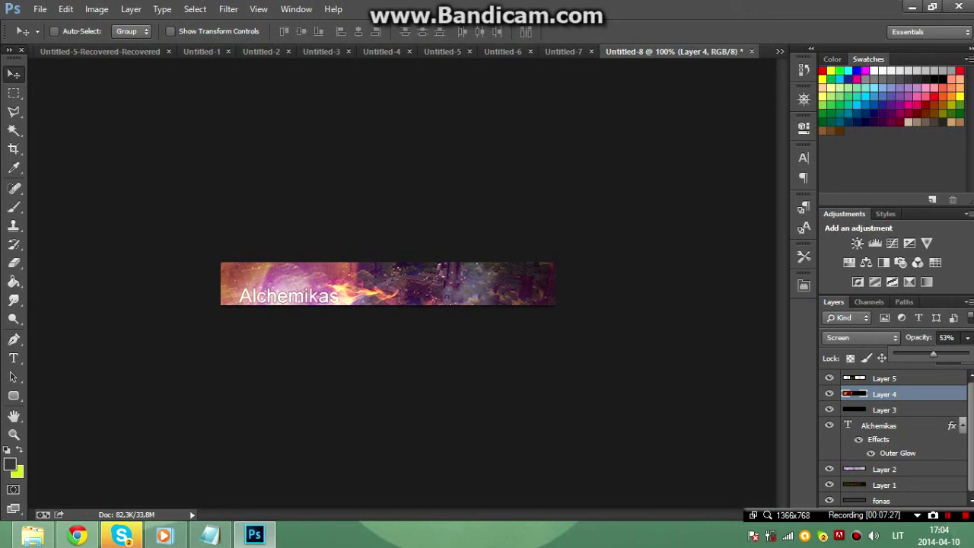
pyautogui.hotkey('alt', ']')
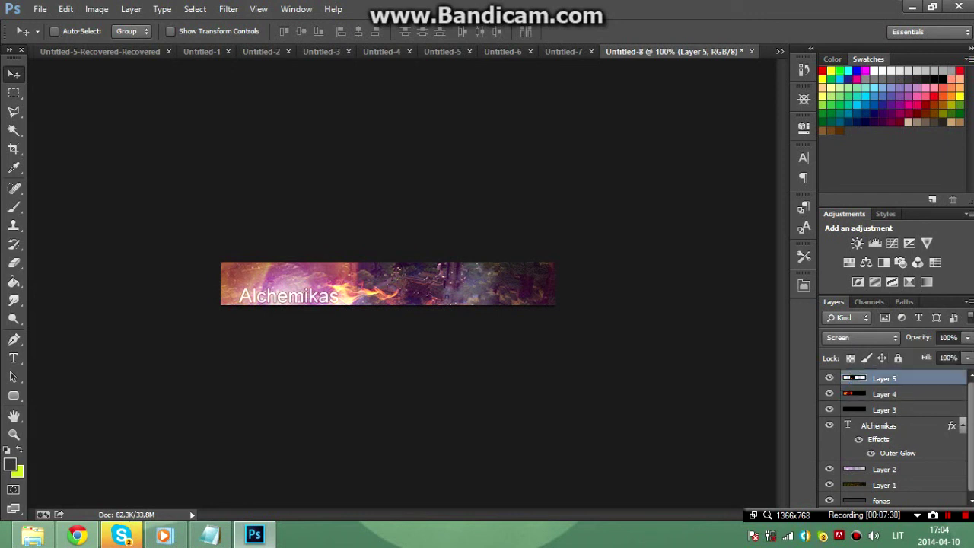
# Scale the Layer 5 flame streak to about 95% and tilt it about −25°
pyautogui.hotkey('ctrl', 't')
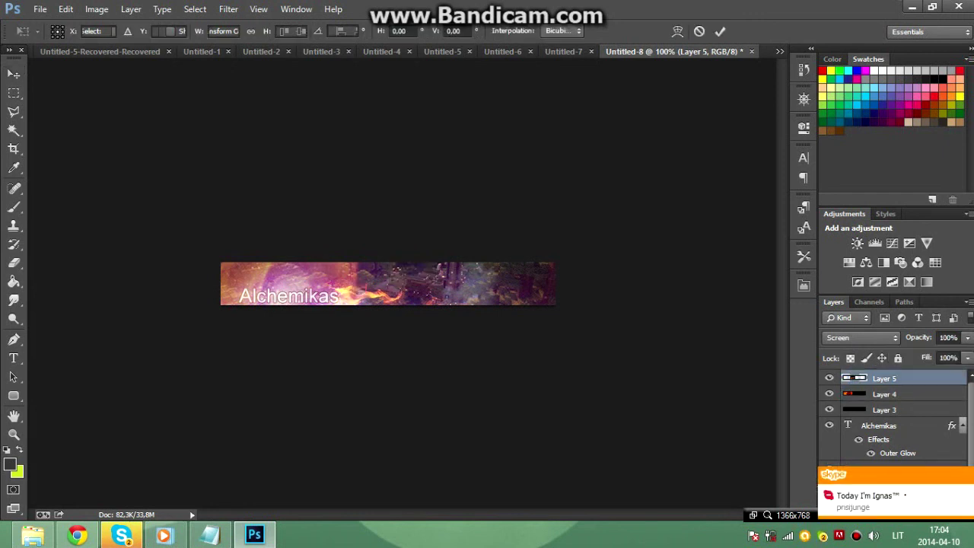
pyautogui.moveTo(402, 251)
pyautogui.mouseDown()
pyautogui.moveTo(395, 263)
pyautogui.moveTo(380, 240)
pyautogui.mouseUp()
pyautogui.moveTo(381, 286); pyautogui.dragTo(395, 255)
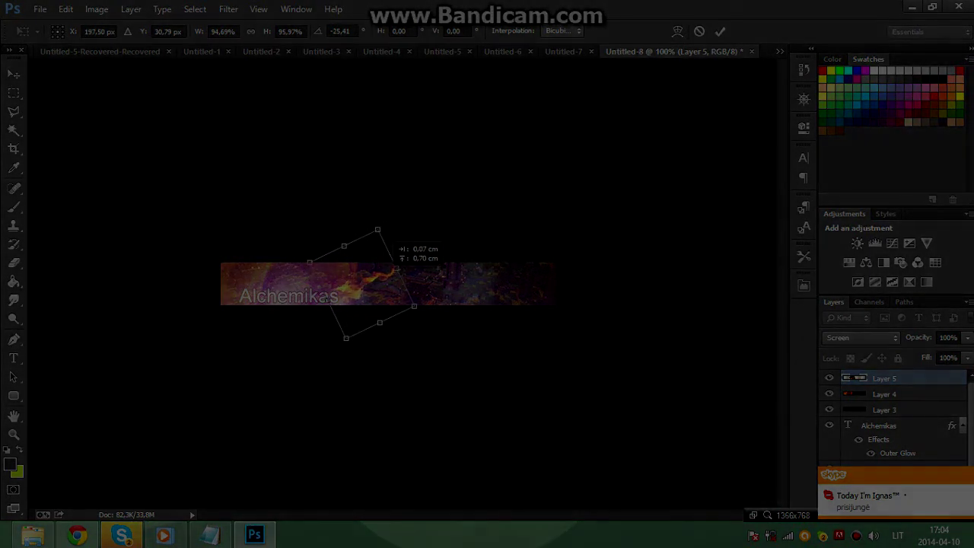